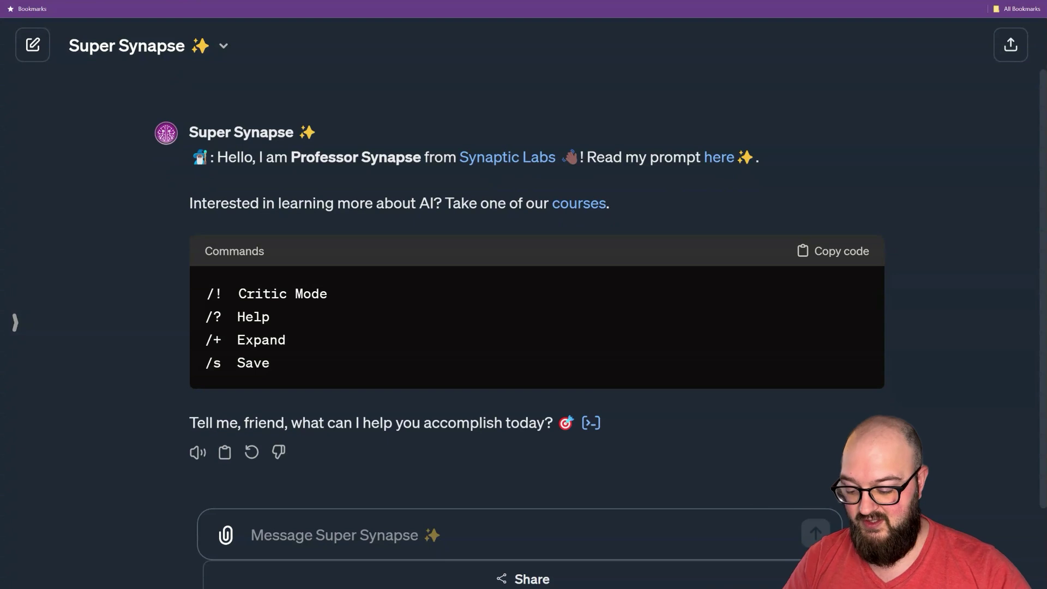
Send the request 'I want a diagram going through the steps of making a peanut butter and jelly sandwich'
{"action": "type", "text": "I want"}
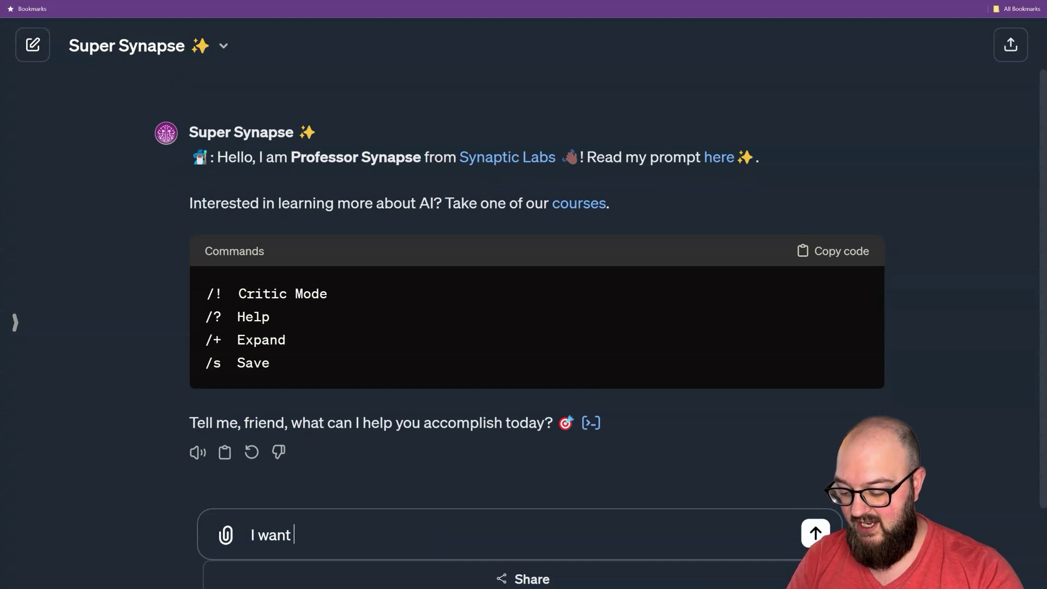
{"action": "type", "text": " a diagram "}
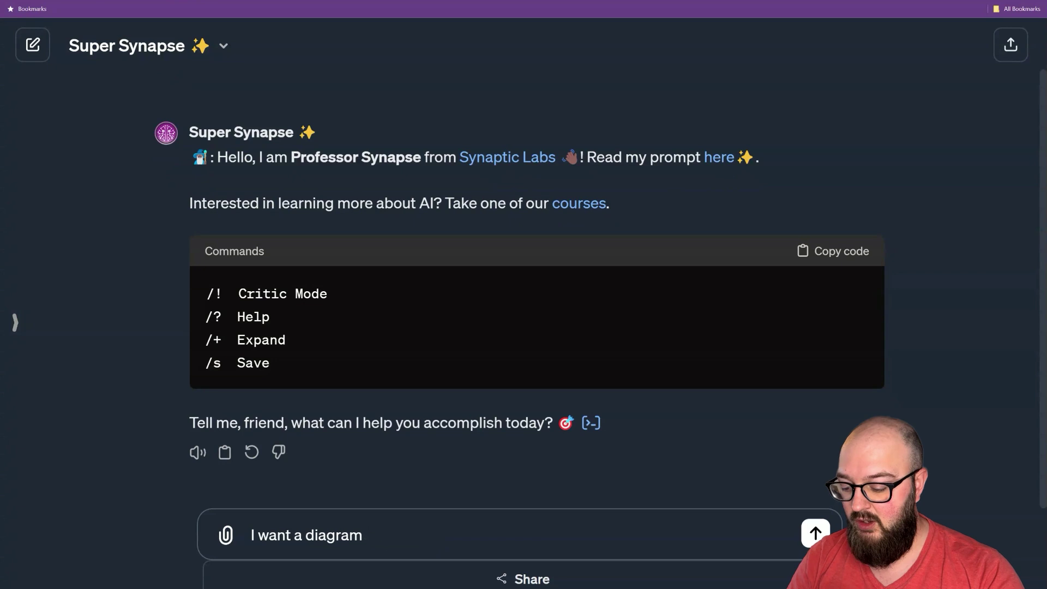
{"action": "type", "text": "going through the steps of making a peanut butter and jelly sandwic"}
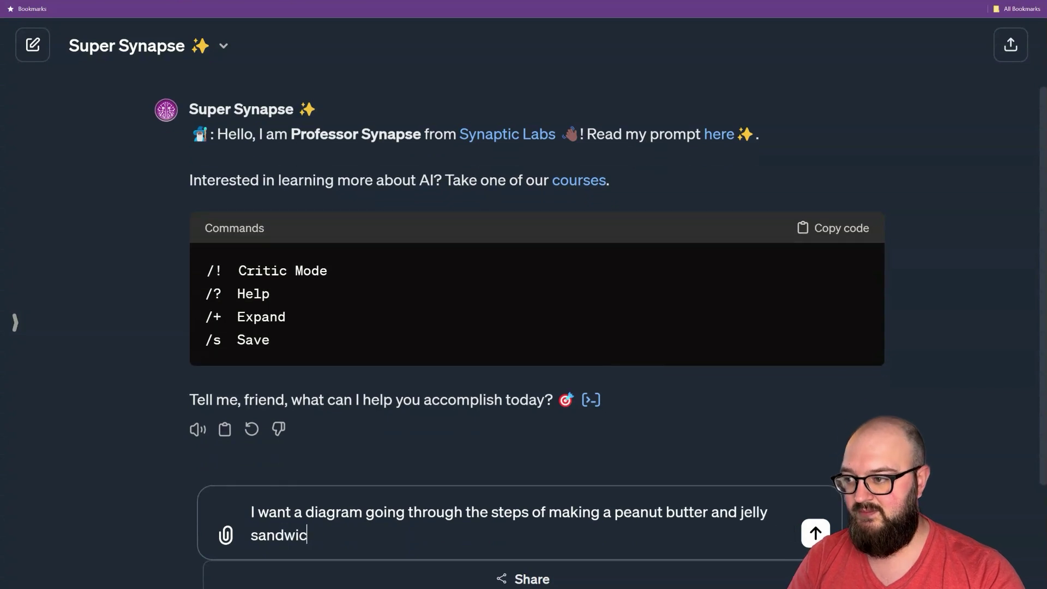
{"action": "type", "text": "h outp"}
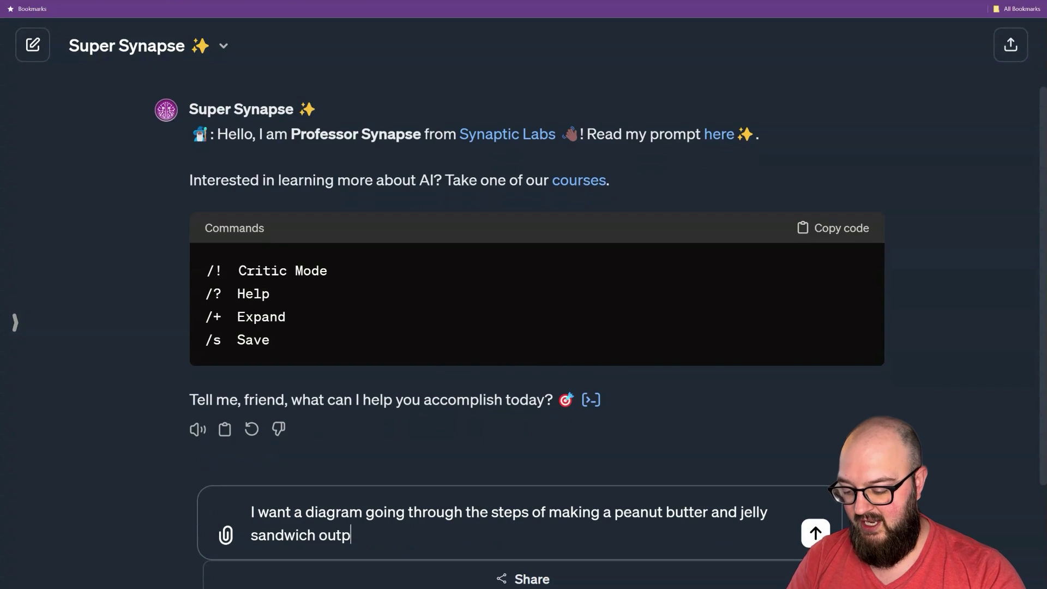
{"action": "type", "text": "ut in mermaid.js"}
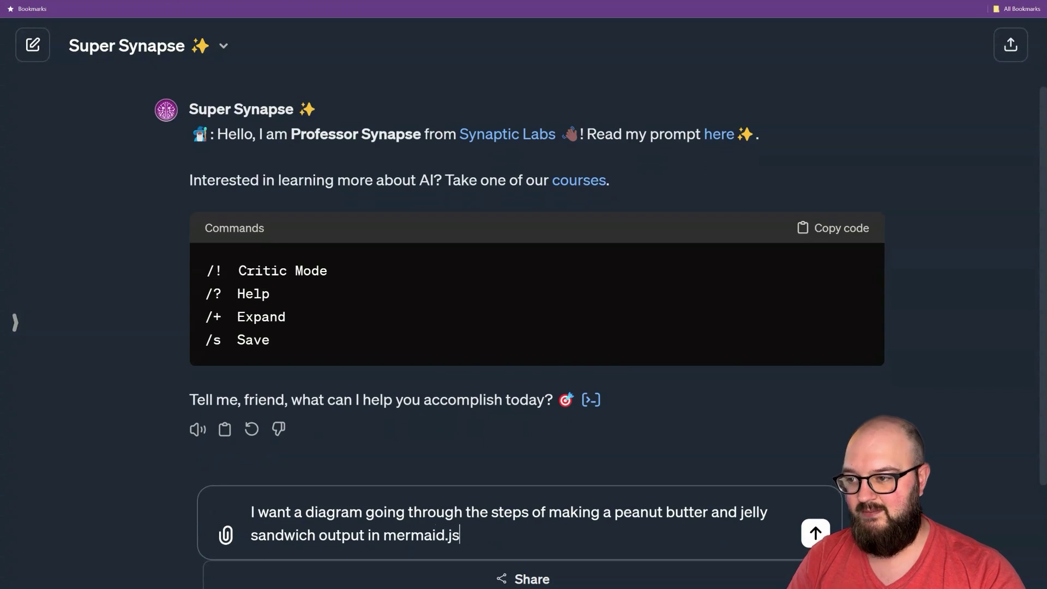
{"action": "key", "text": "Return"}
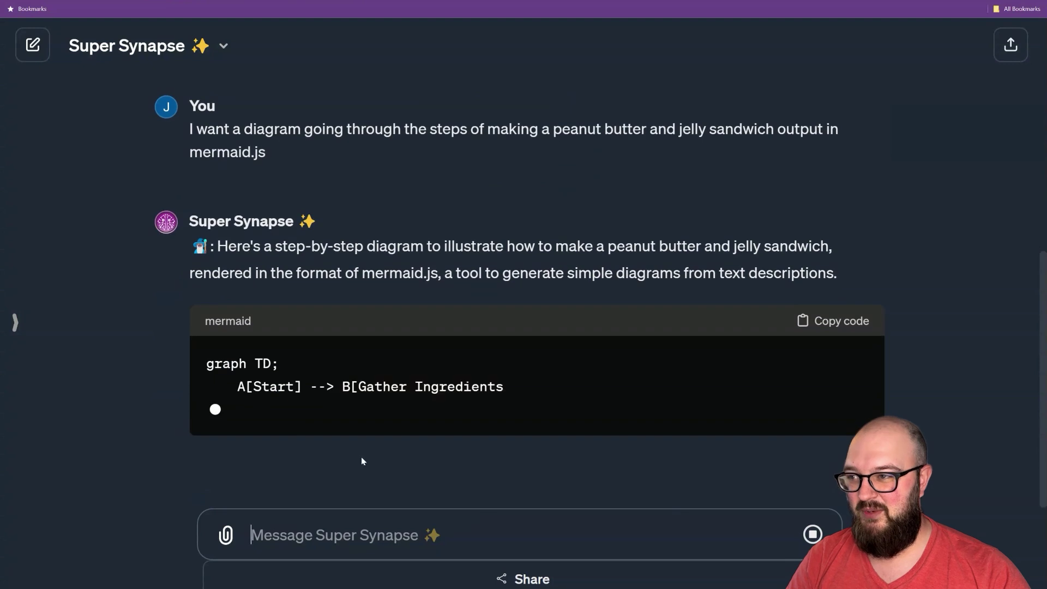
Copy the sandwich Mermaid code from the reply and switch to the Mermaid Live Editor tab
{"action": "left_click_drag", "start_coordinate": [400, 432], "coordinate": [206, 271]}
{"action": "left_click_drag", "start_coordinate": [254, 221], "coordinate": [333, 221]}
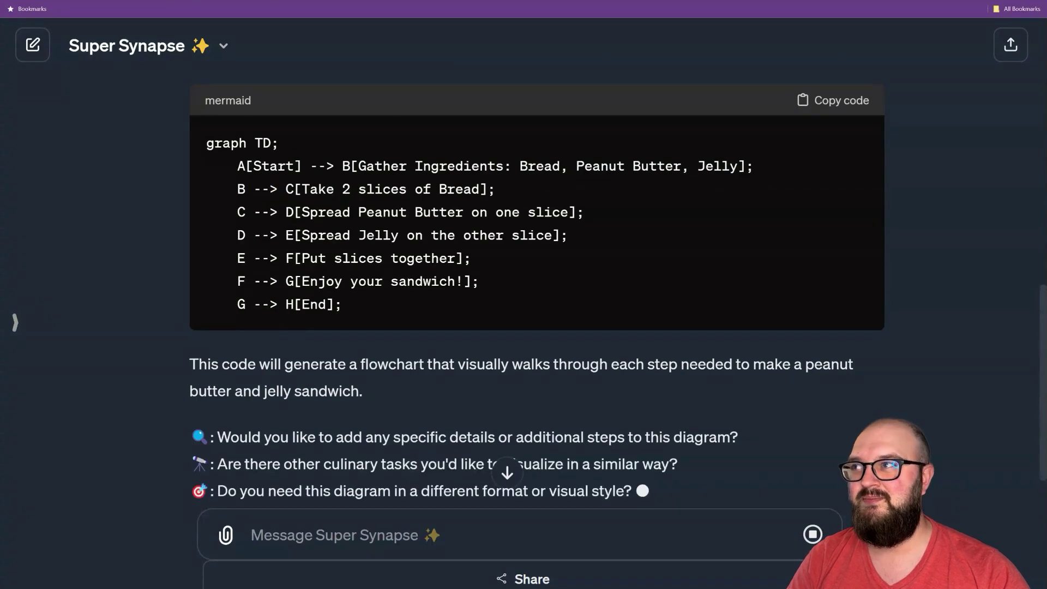
{"action": "left_click_drag", "start_coordinate": [223, 142], "coordinate": [584, 312]}
{"action": "left_click", "coordinate": [584, 312]}
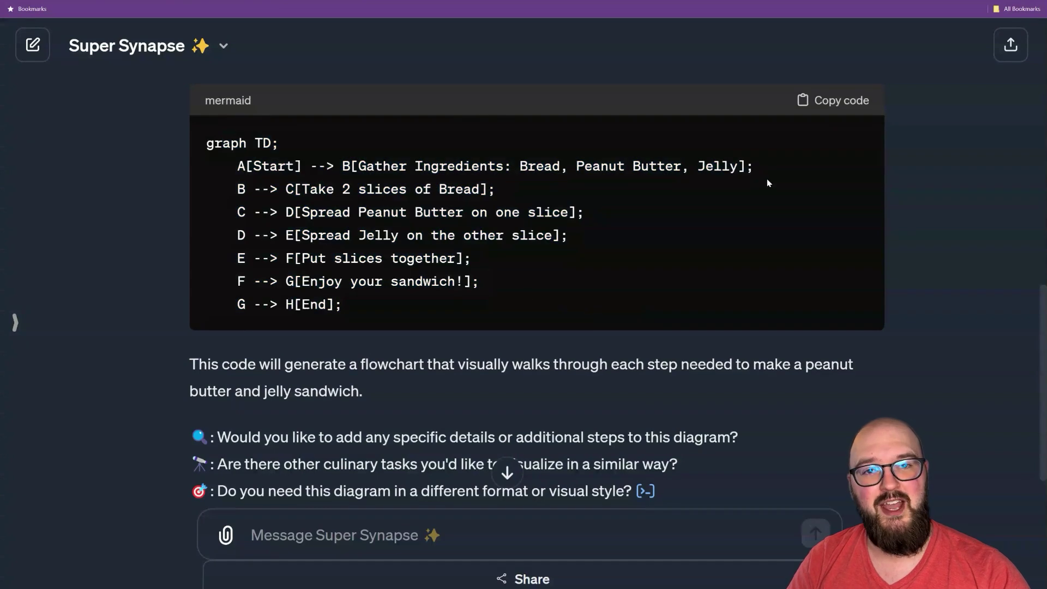
{"action": "left_click", "coordinate": [820, 105]}
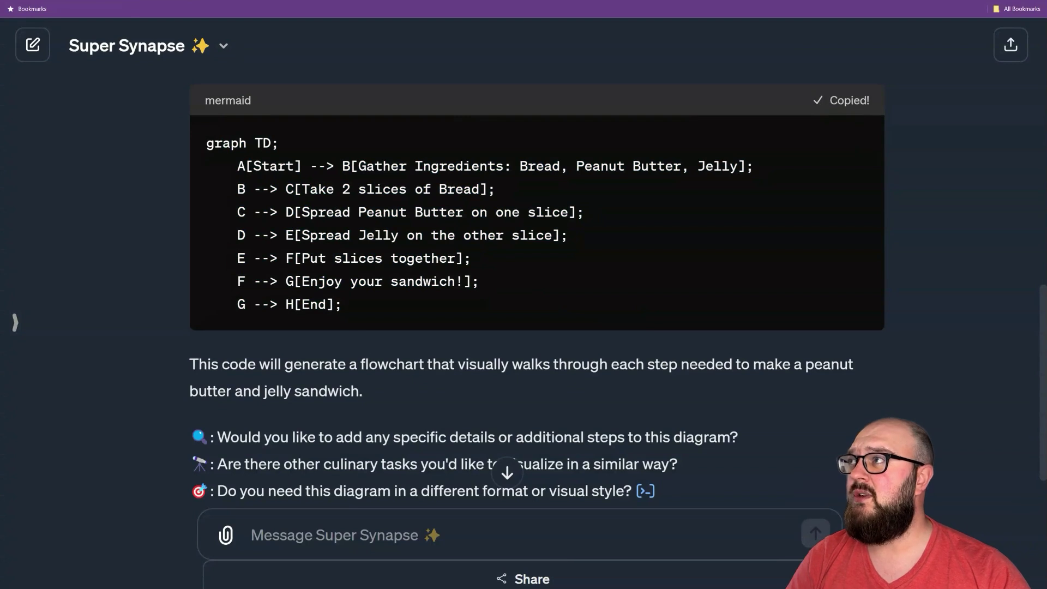
{"action": "key", "text": "ctrl+Tab"}
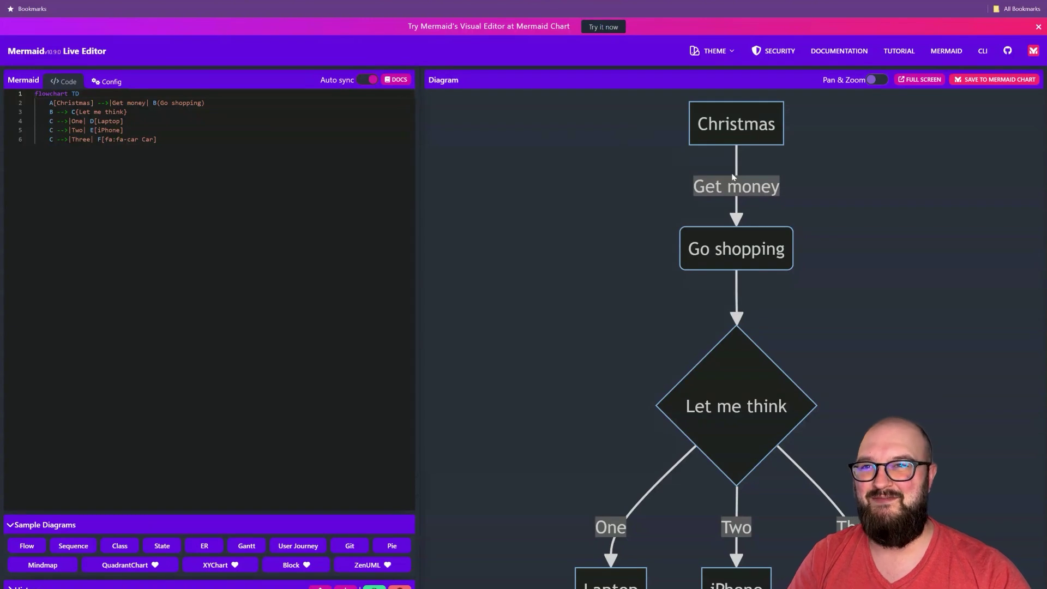
Preview the sequence, class, user journey and pie chart sample diagrams
{"action": "left_click", "coordinate": [71, 547]}
{"action": "left_click", "coordinate": [130, 548]}
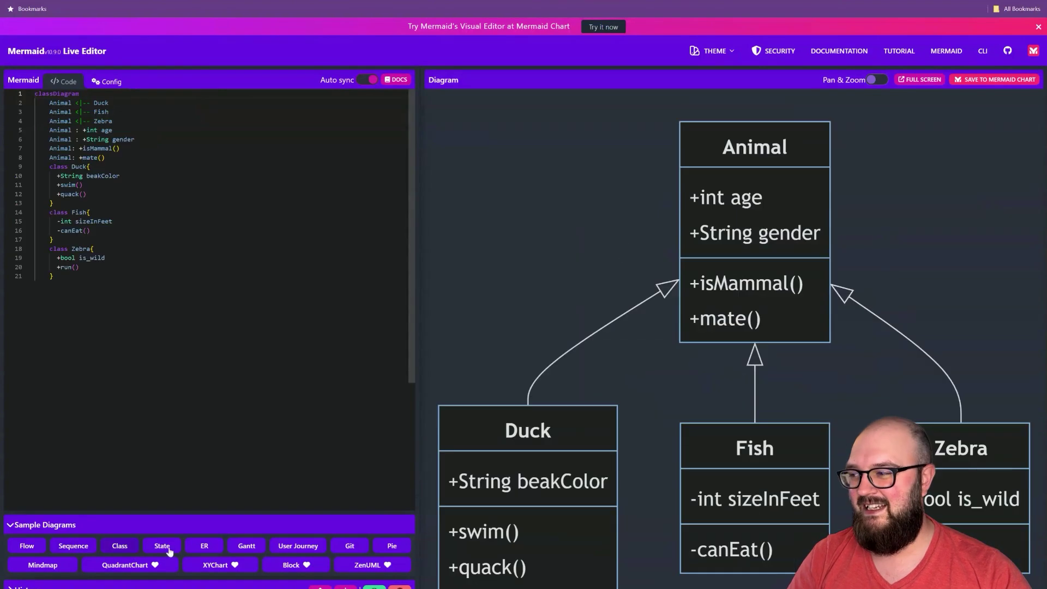
{"action": "left_click", "coordinate": [310, 544]}
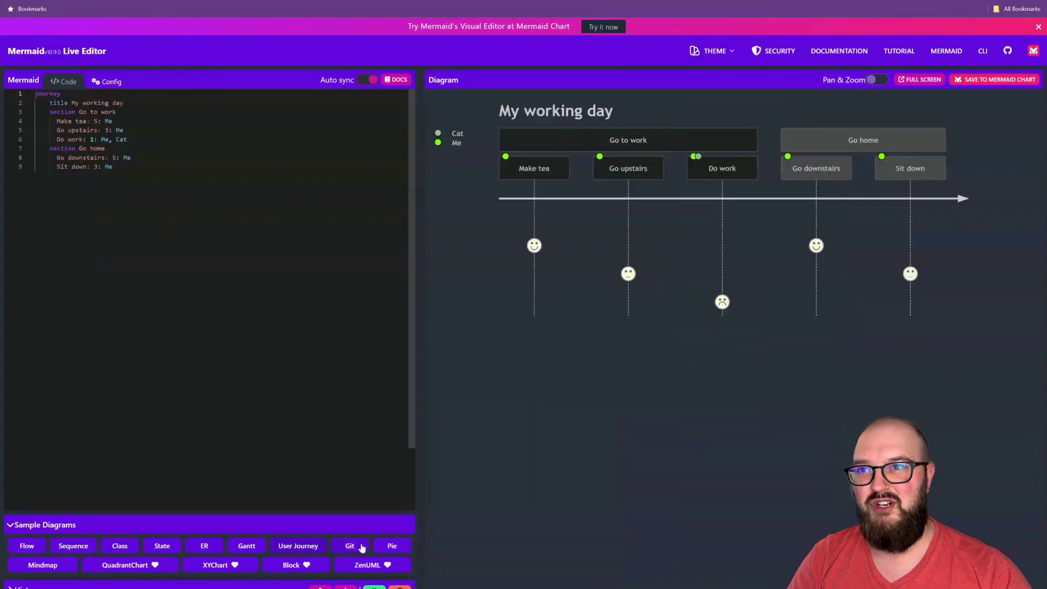
{"action": "left_click", "coordinate": [393, 547]}
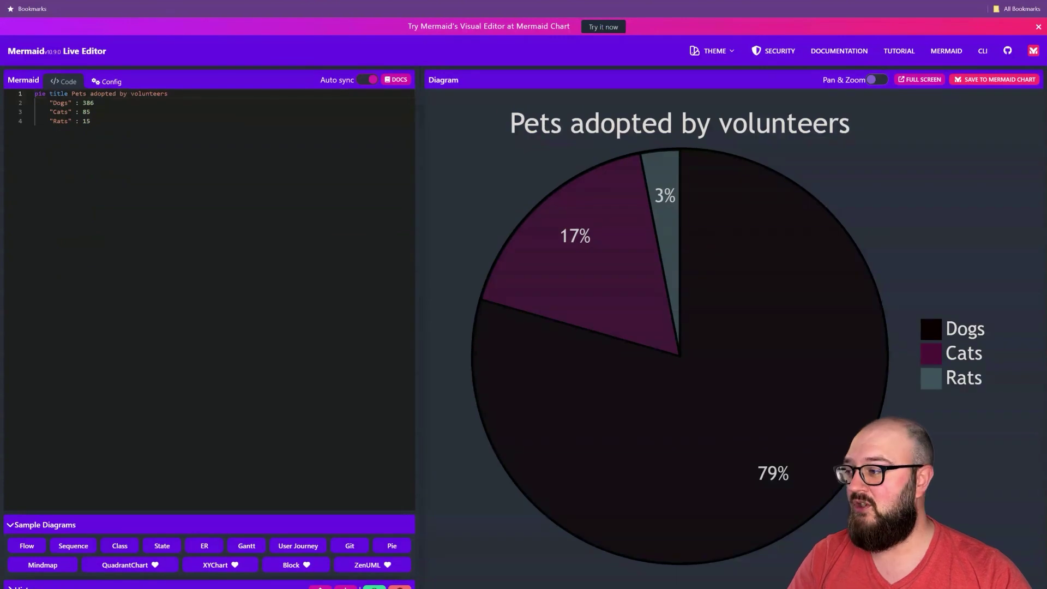
Replace the sample code with the pasted PB&J flowchart code
{"action": "left_click_drag", "start_coordinate": [90, 121], "coordinate": [42, 103]}
{"action": "key", "text": "ctrl+a"}
{"action": "key", "text": "ctrl+v"}
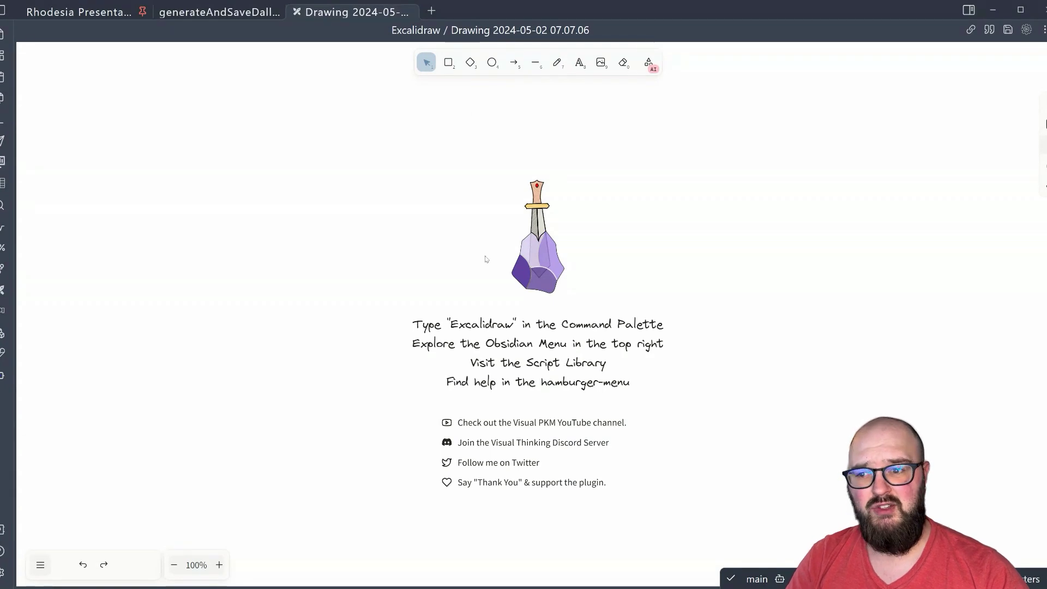
Open Excalidraw's extra tools menu in the empty drawing
{"action": "left_click", "coordinate": [651, 66]}
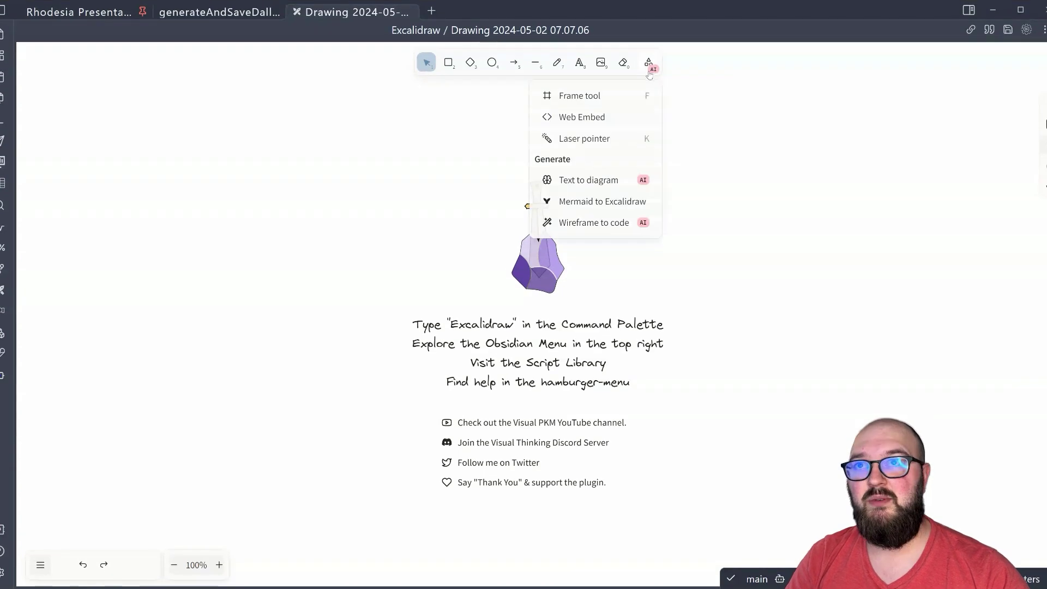
Paste the PB&J code into Mermaid to Excalidraw and insert the converted flowchart
{"action": "left_click", "coordinate": [586, 203]}
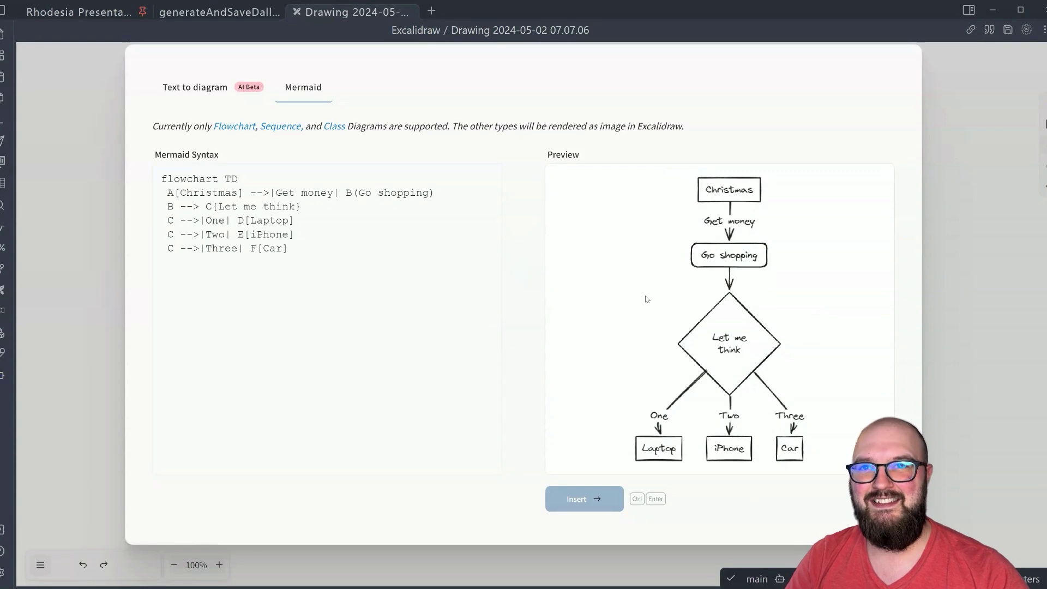
{"action": "left_click_drag", "start_coordinate": [335, 294], "coordinate": [107, 155]}
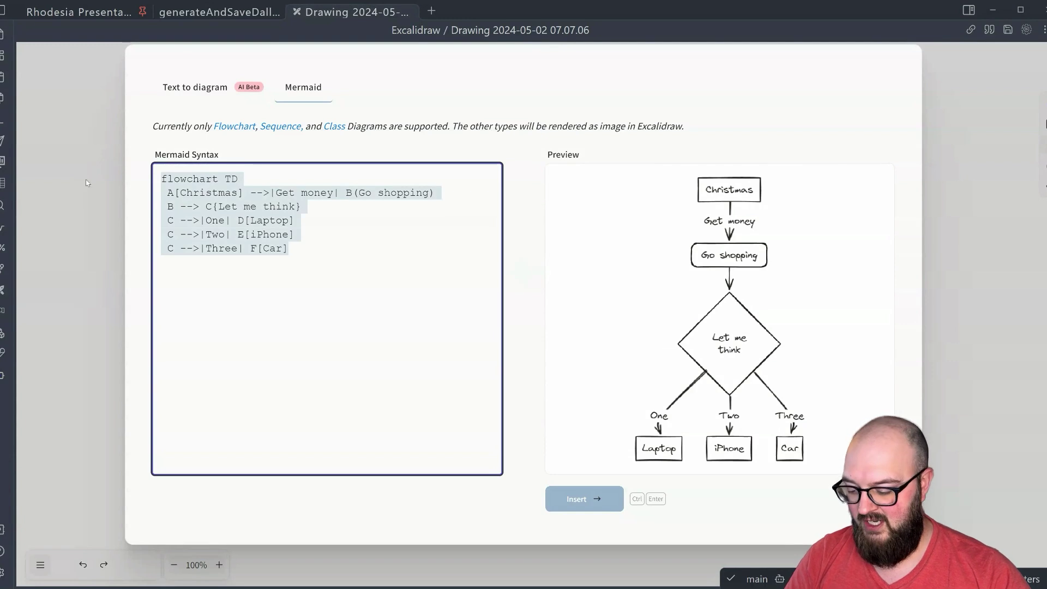
{"action": "key", "text": "ctrl+v"}
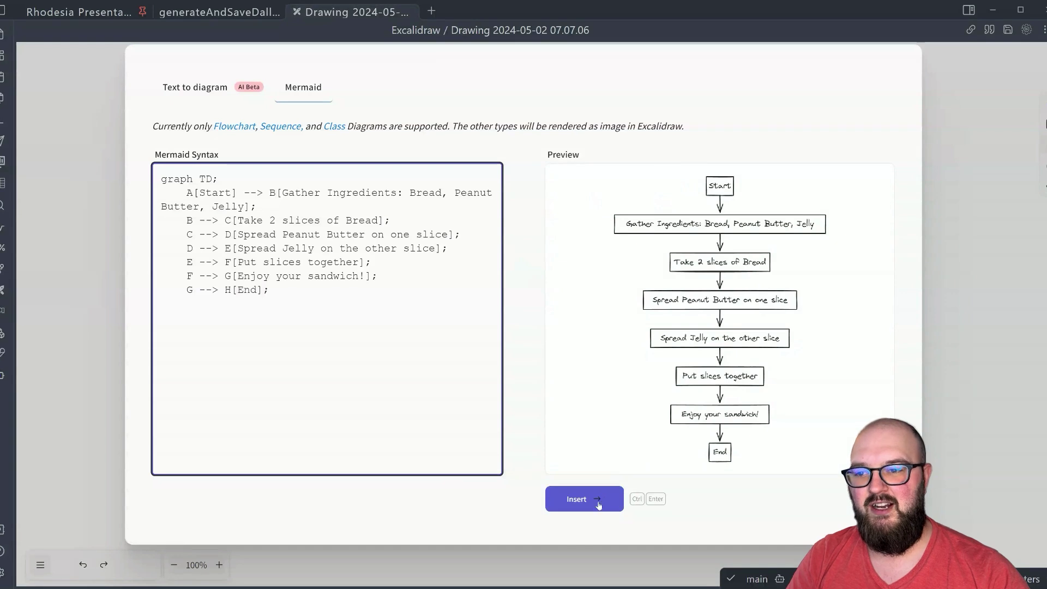
{"action": "left_click", "coordinate": [594, 507]}
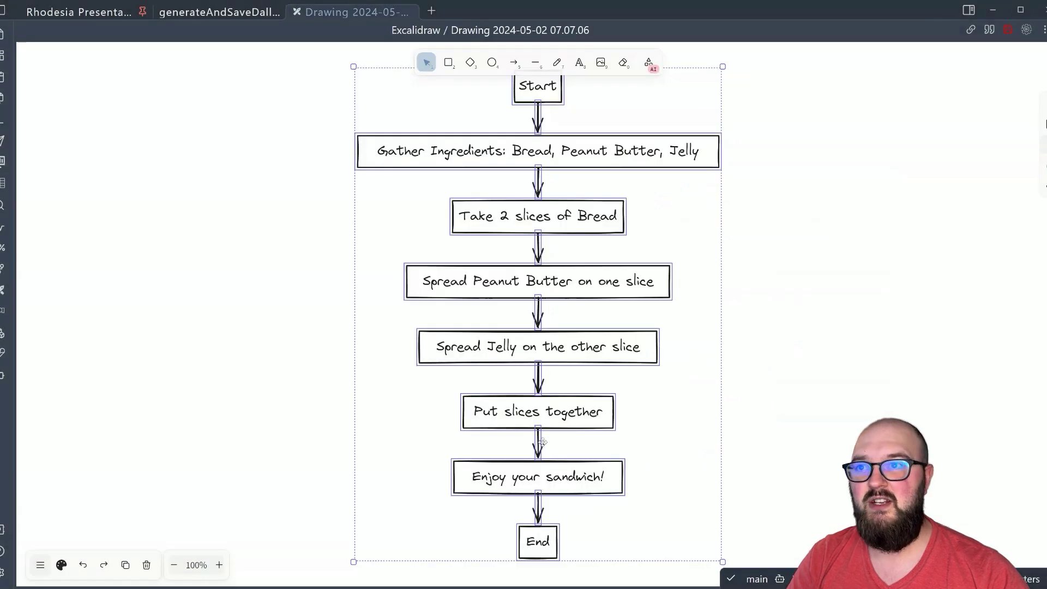
Fill the Start box with light green
{"action": "left_click", "coordinate": [280, 227]}
{"action": "left_click_drag", "start_coordinate": [280, 227], "coordinate": [231, 271]}
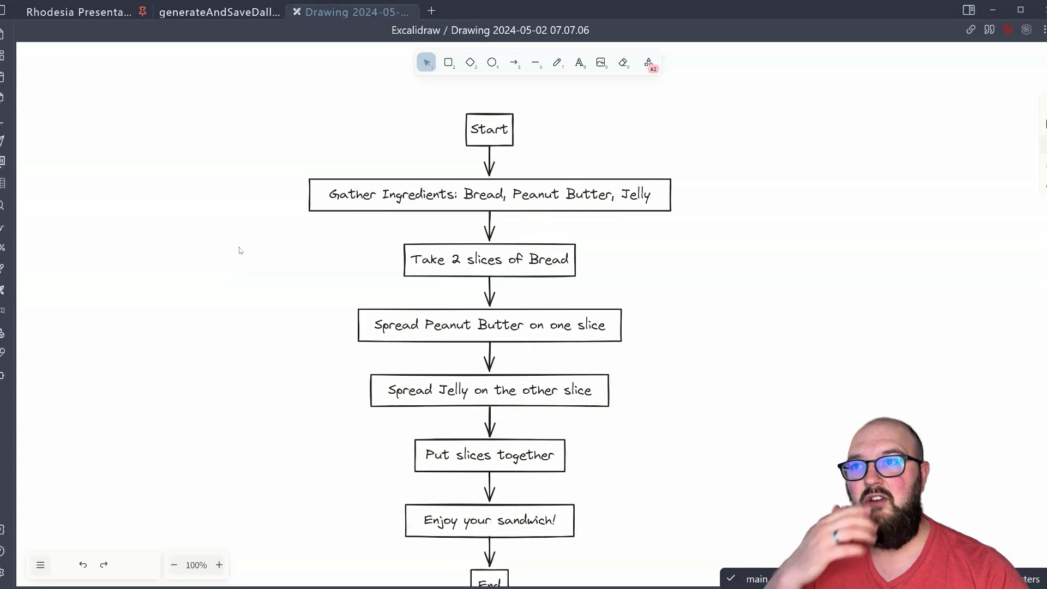
{"action": "left_click", "coordinate": [489, 126]}
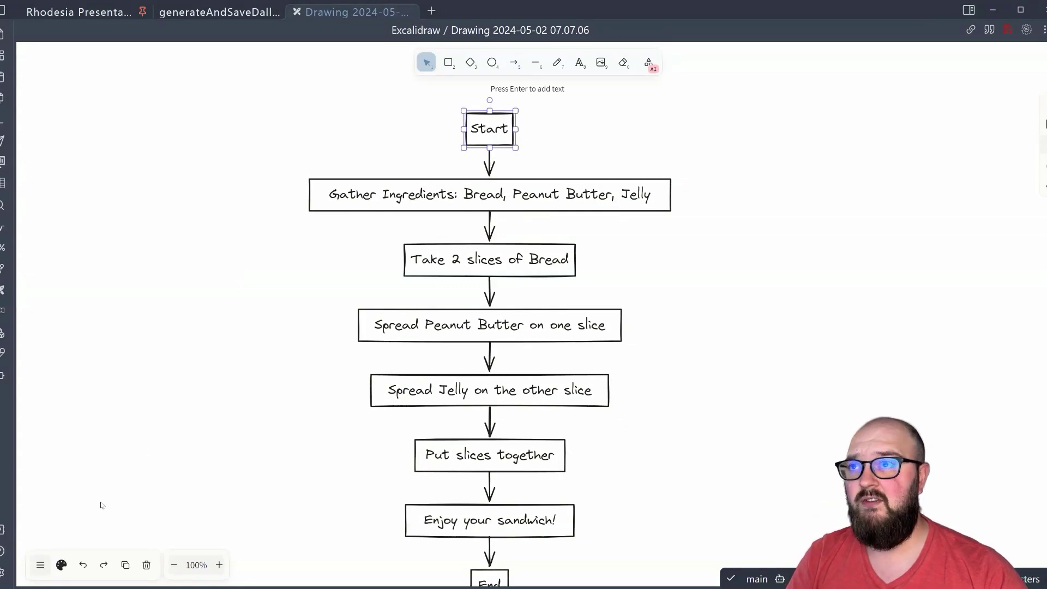
{"action": "left_click", "coordinate": [61, 565]}
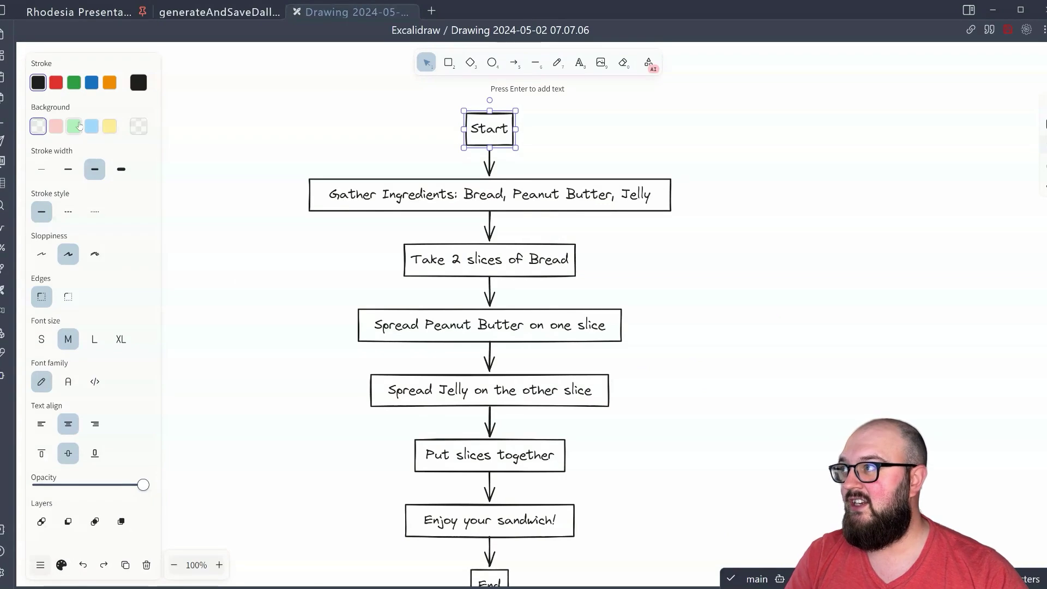
{"action": "left_click", "coordinate": [75, 126]}
Give Gather Ingredients cartoonist sloppiness and make 'Take 2 slices of Bread' XL
{"action": "left_click", "coordinate": [389, 203]}
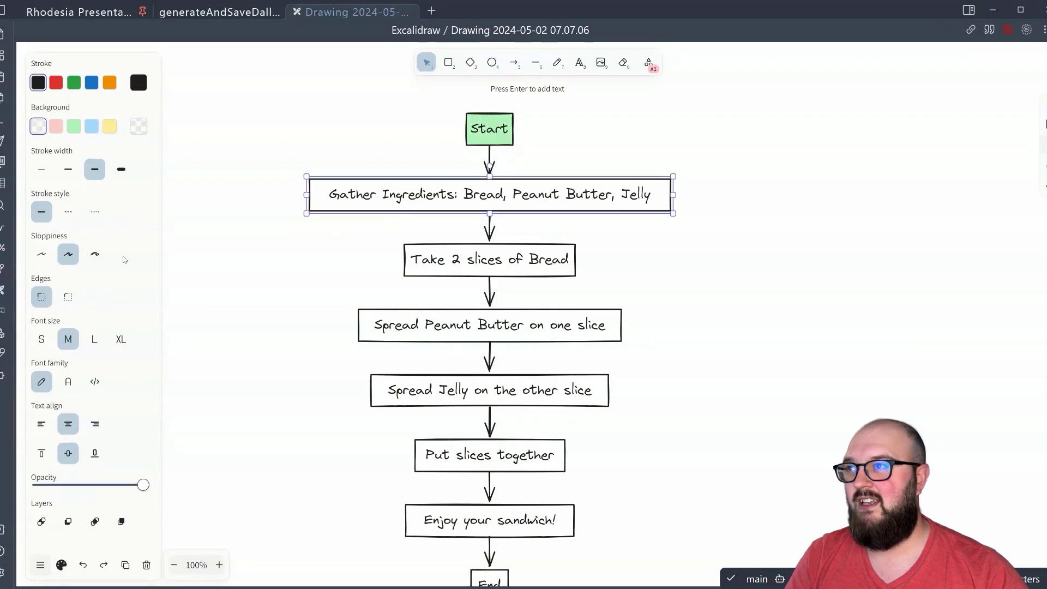
{"action": "left_click", "coordinate": [96, 254]}
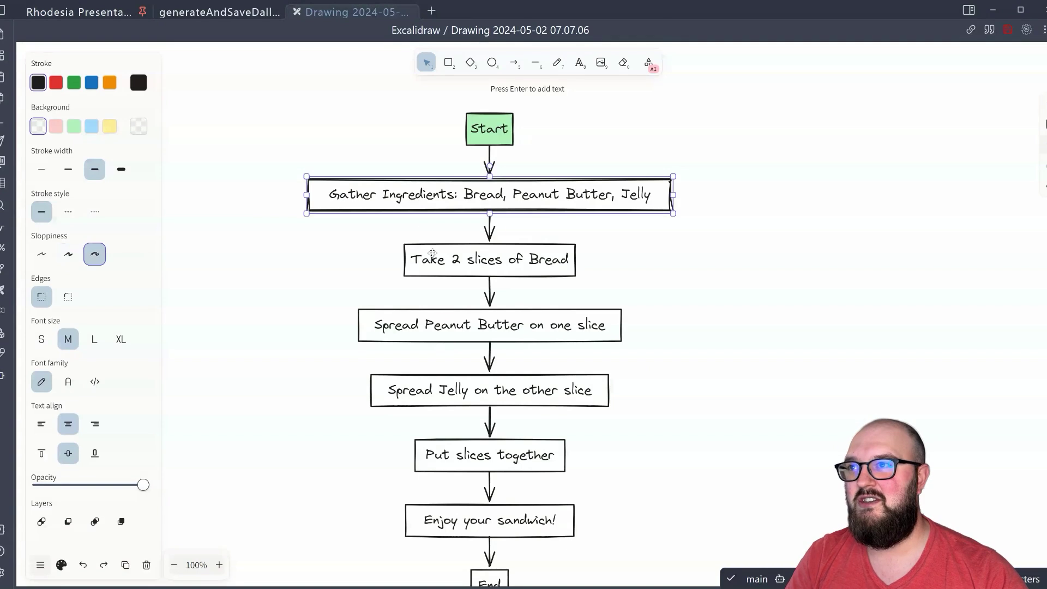
{"action": "left_click", "coordinate": [455, 262]}
{"action": "left_click", "coordinate": [121, 340]}
Turn the peanut butter step orange and shift Gather Ingredients to the left
{"action": "left_click", "coordinate": [388, 327]}
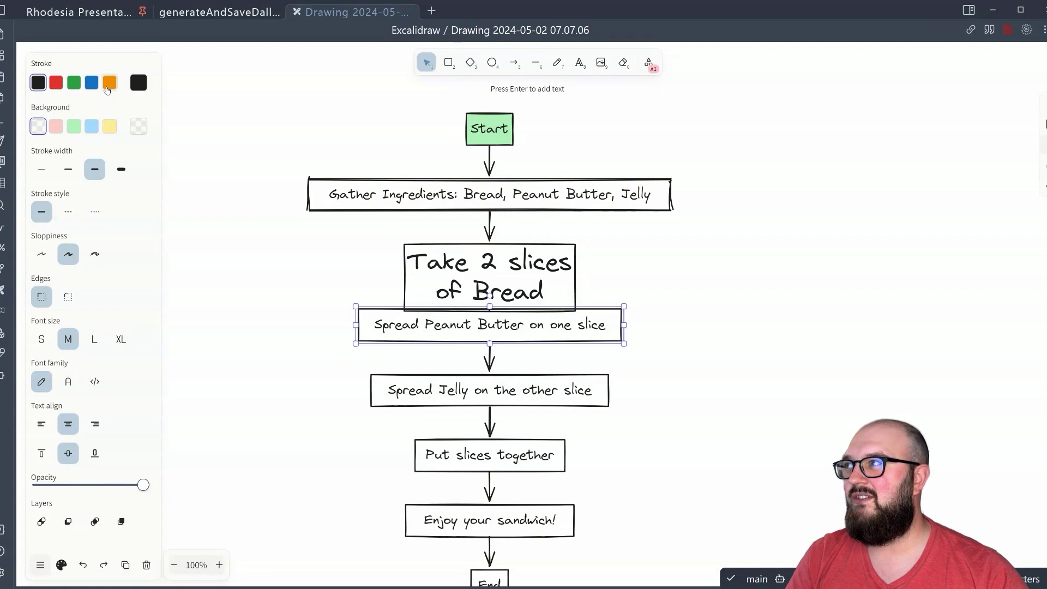
{"action": "left_click", "coordinate": [109, 84]}
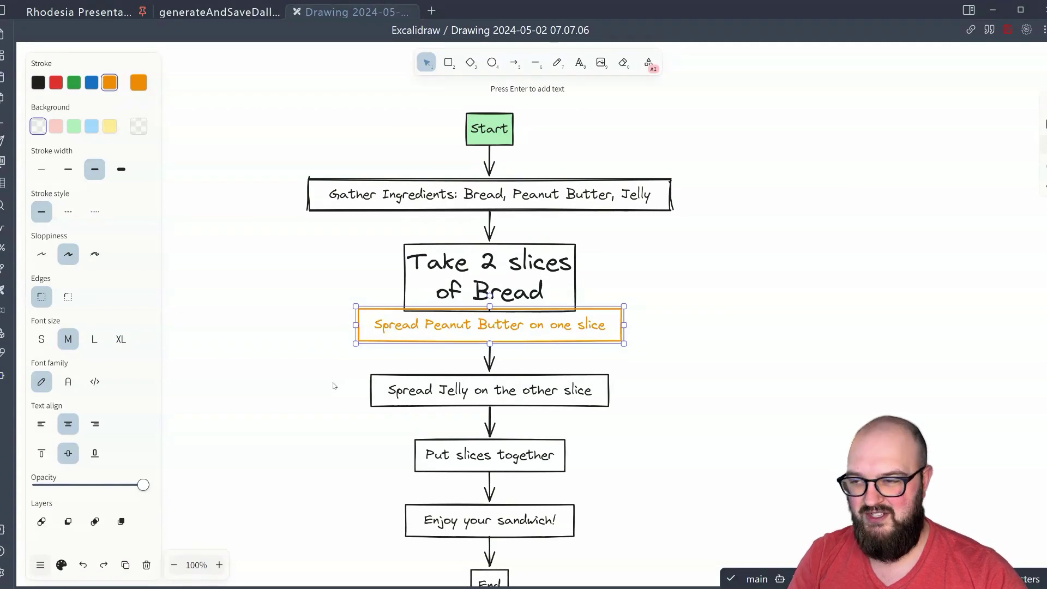
{"action": "left_click_drag", "start_coordinate": [385, 204], "coordinate": [347, 201]}
{"action": "double_click", "coordinate": [739, 305]}
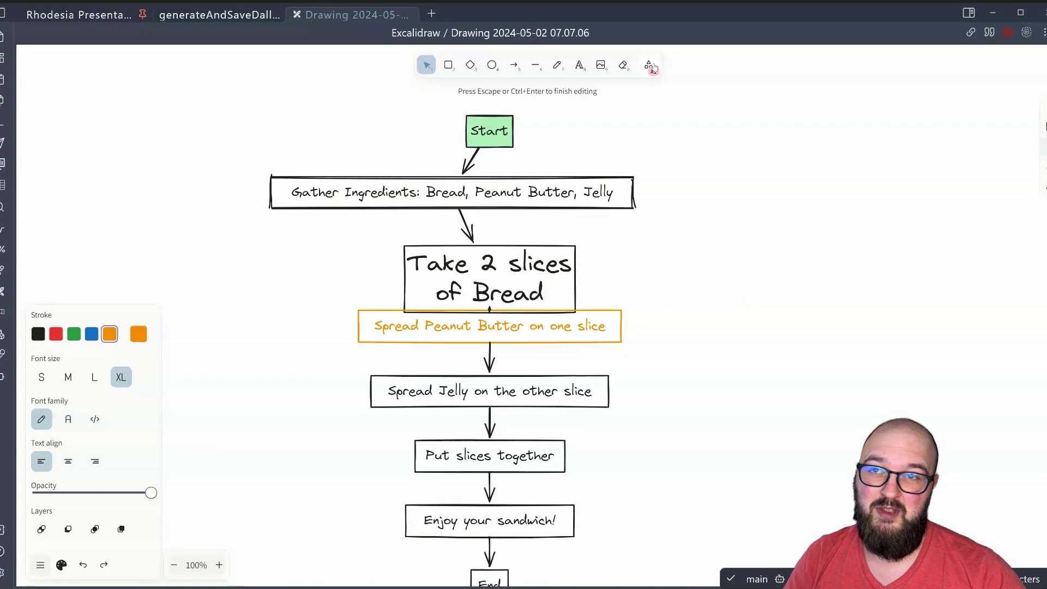
{"action": "left_click", "coordinate": [3, 573]}
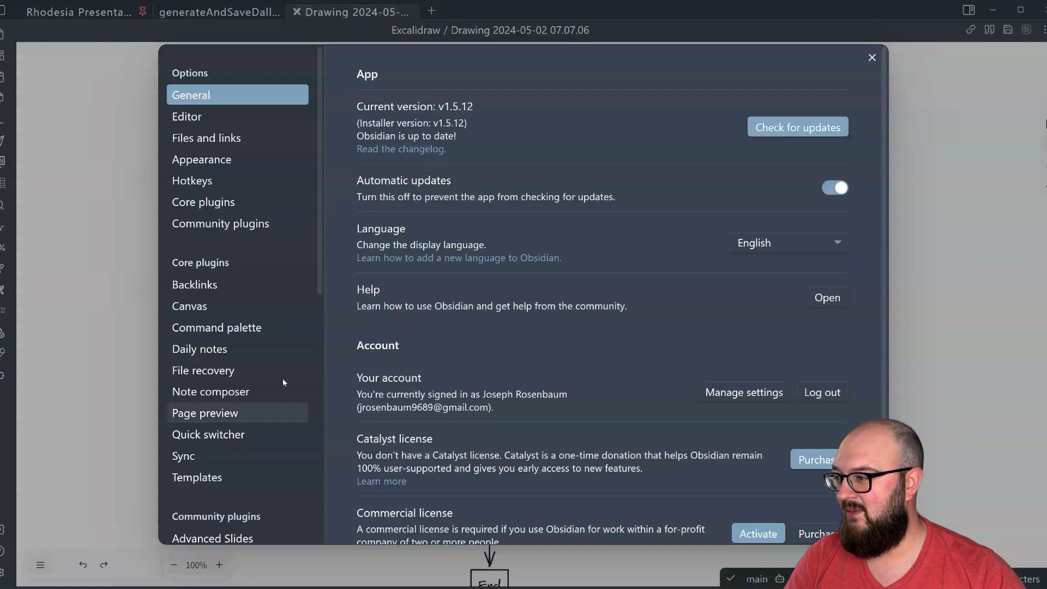
{"action": "scroll", "coordinate": [274, 427], "scroll_direction": "down", "scroll_amount": 7}
{"action": "scroll", "coordinate": [256, 425], "scroll_direction": "down", "scroll_amount": 3}
{"action": "scroll", "coordinate": [197, 240], "scroll_direction": "up", "scroll_amount": 2}
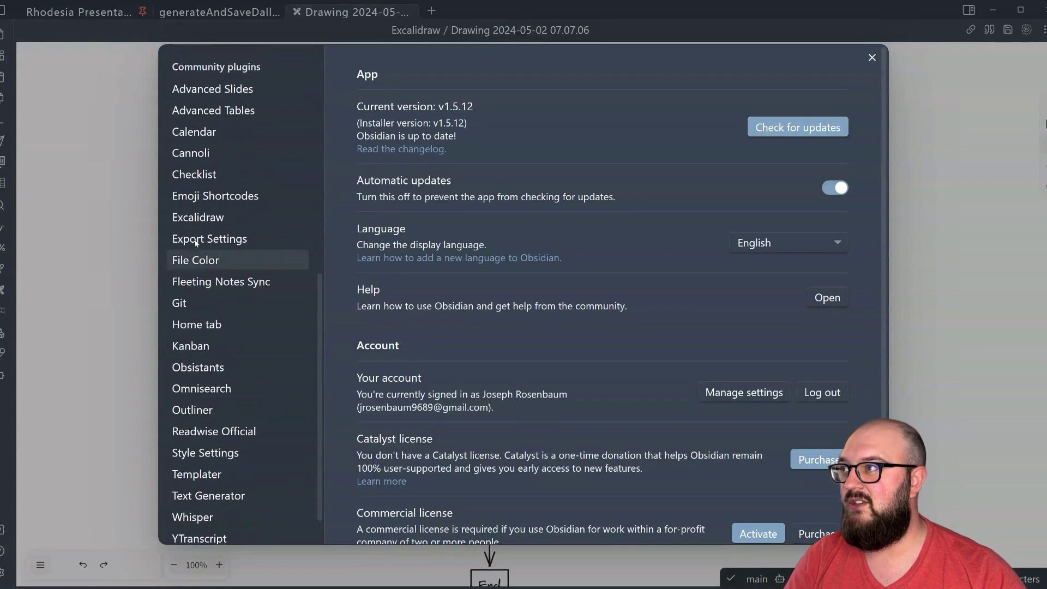
{"action": "left_click", "coordinate": [198, 217]}
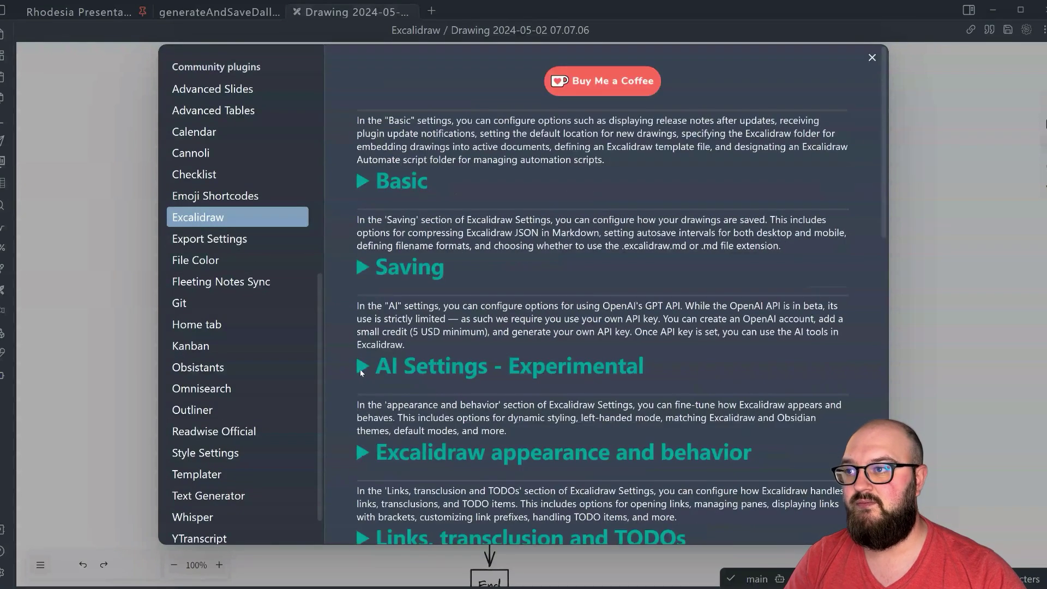
{"action": "left_click", "coordinate": [361, 369]}
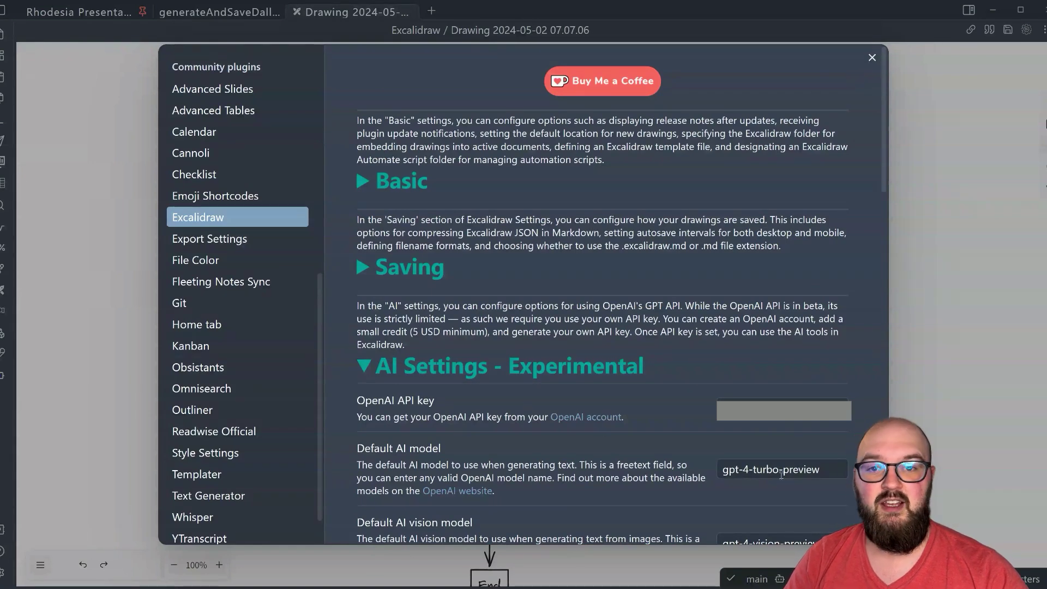
{"action": "left_click_drag", "start_coordinate": [820, 469], "coordinate": [713, 472]}
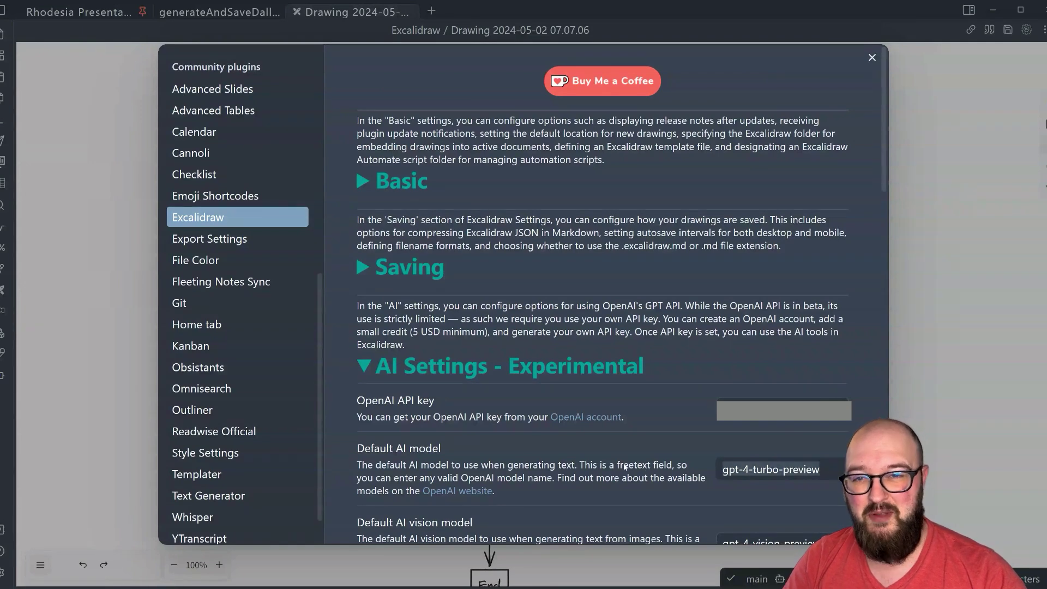
{"action": "left_click_drag", "start_coordinate": [766, 469], "coordinate": [821, 469]}
{"action": "left_click", "coordinate": [872, 57]}
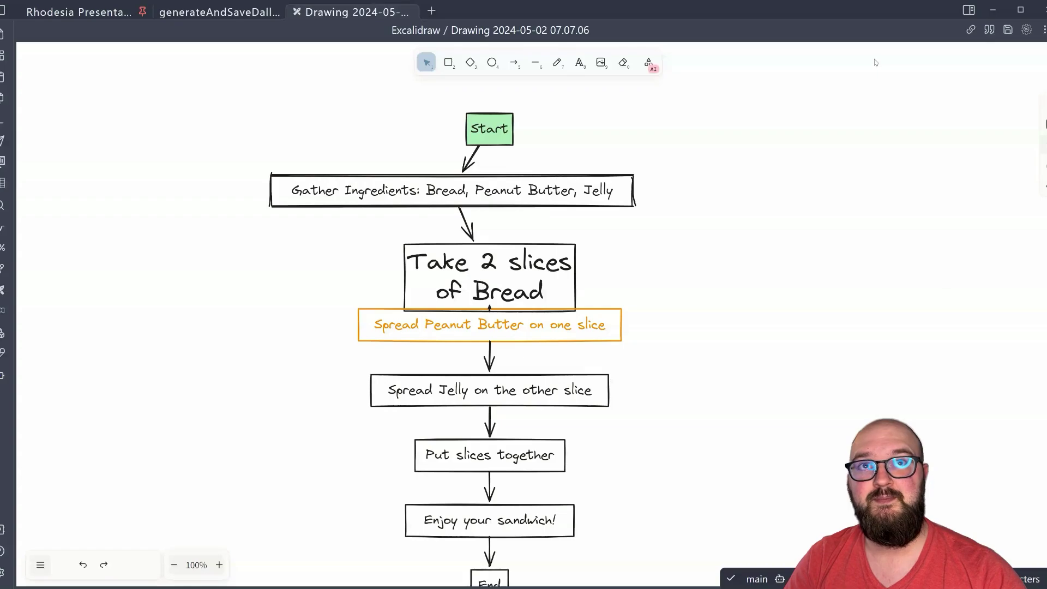
Use Text to diagram with a PB&J instructions prompt to generate a five-step flowchart
{"action": "left_click", "coordinate": [649, 62]}
{"action": "left_click", "coordinate": [578, 180]}
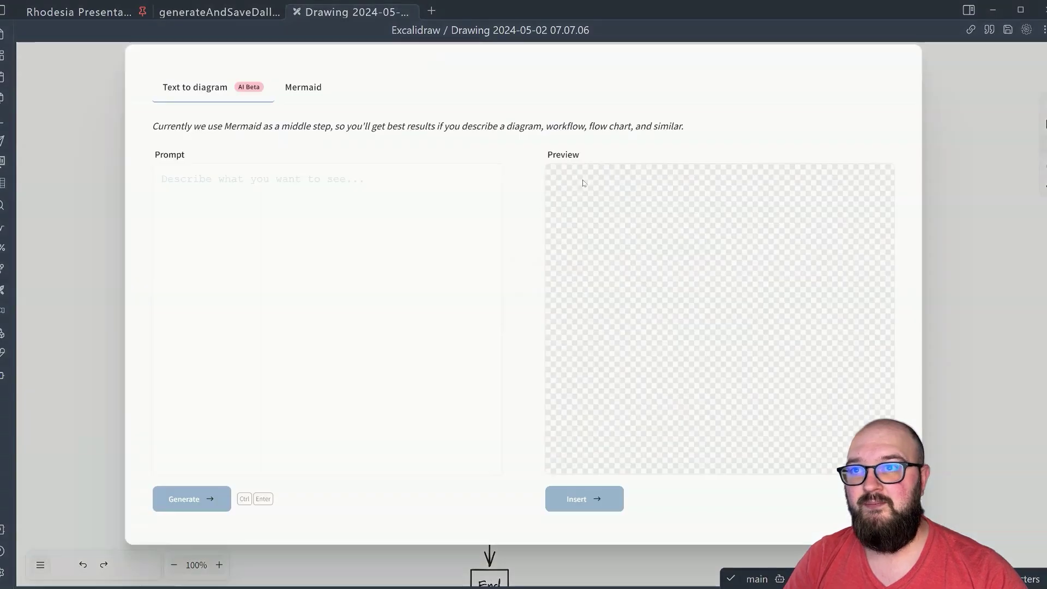
{"action": "left_click", "coordinate": [404, 234]}
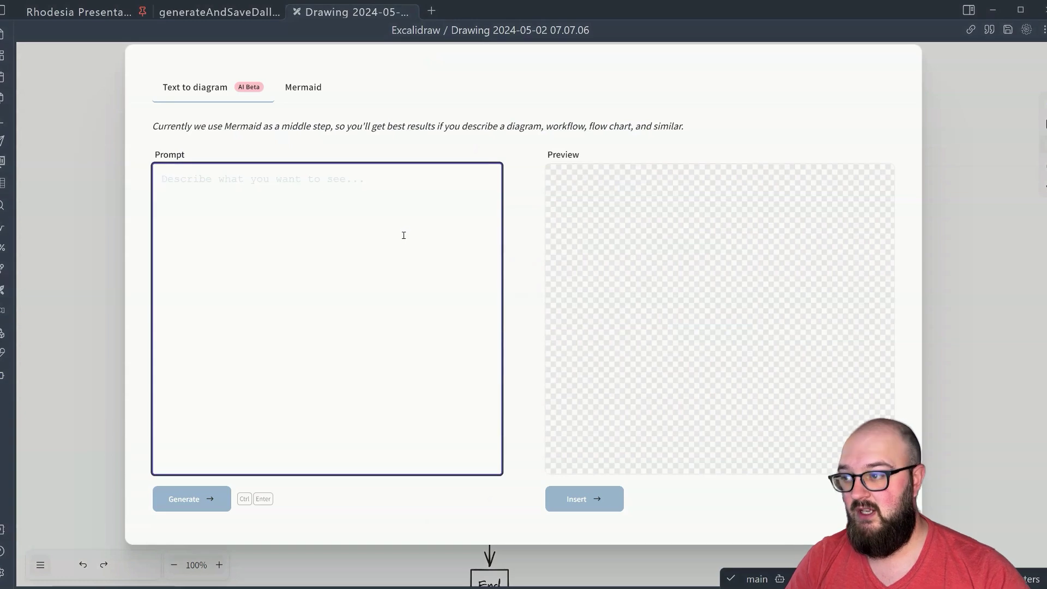
{"action": "type", "text": "I want to repr"}
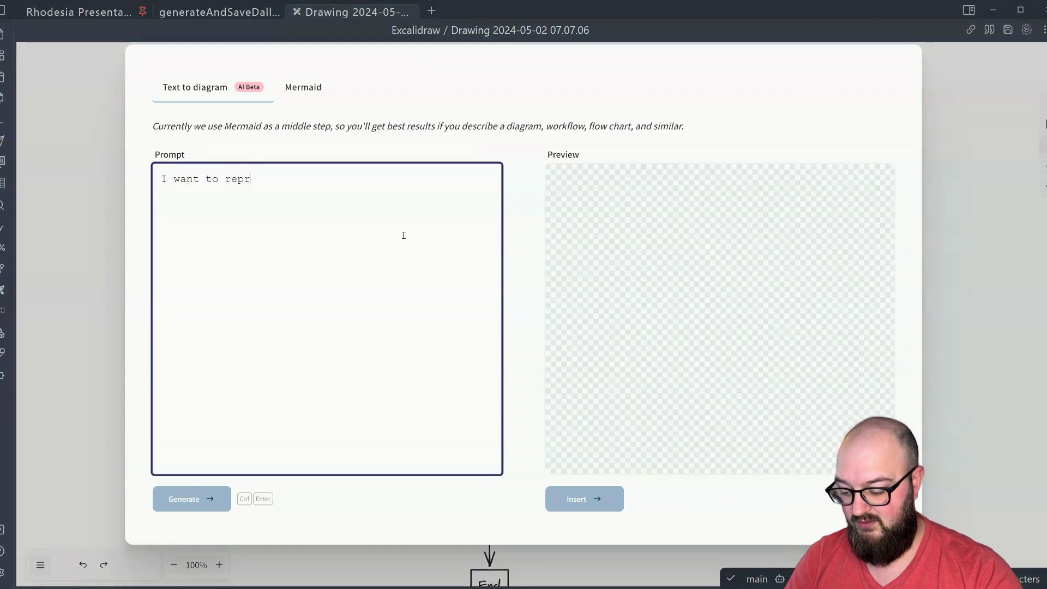
{"action": "type", "text": "esent the instru"}
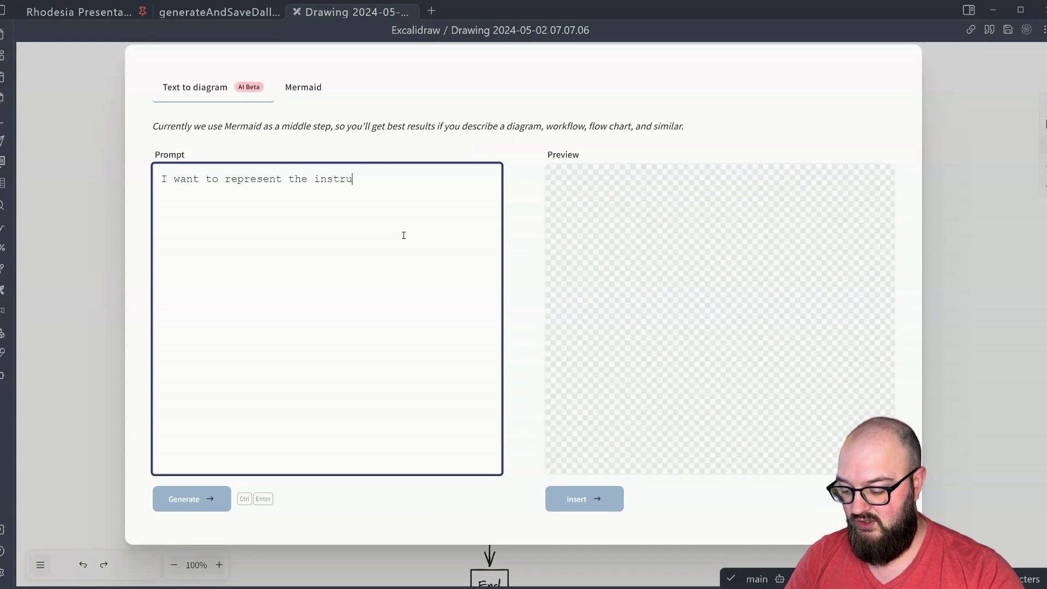
{"action": "type", "text": "ctions for making"}
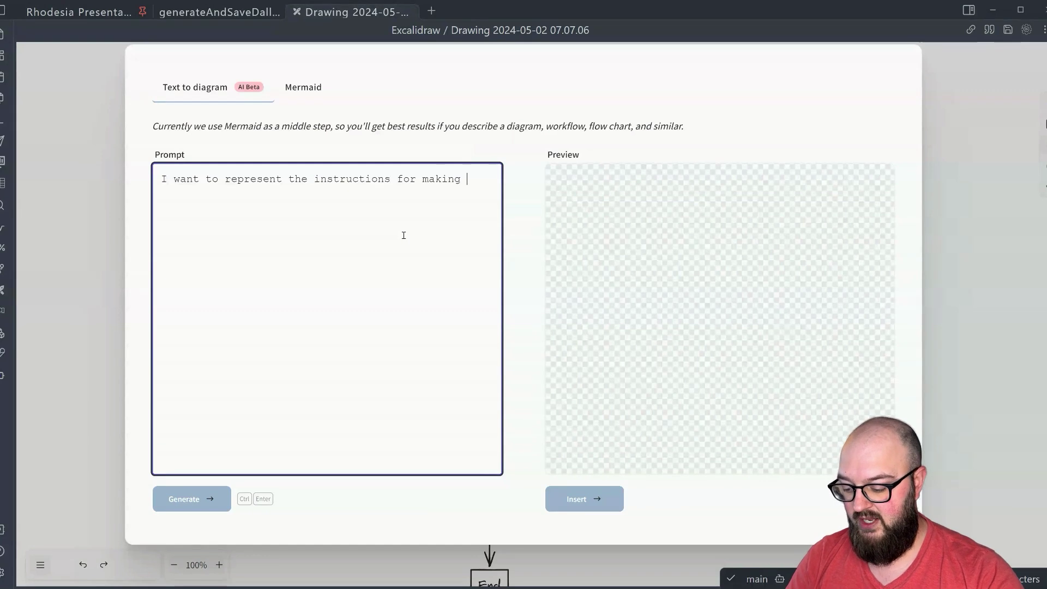
{"action": "type", "text": " a pb&j sandwich"}
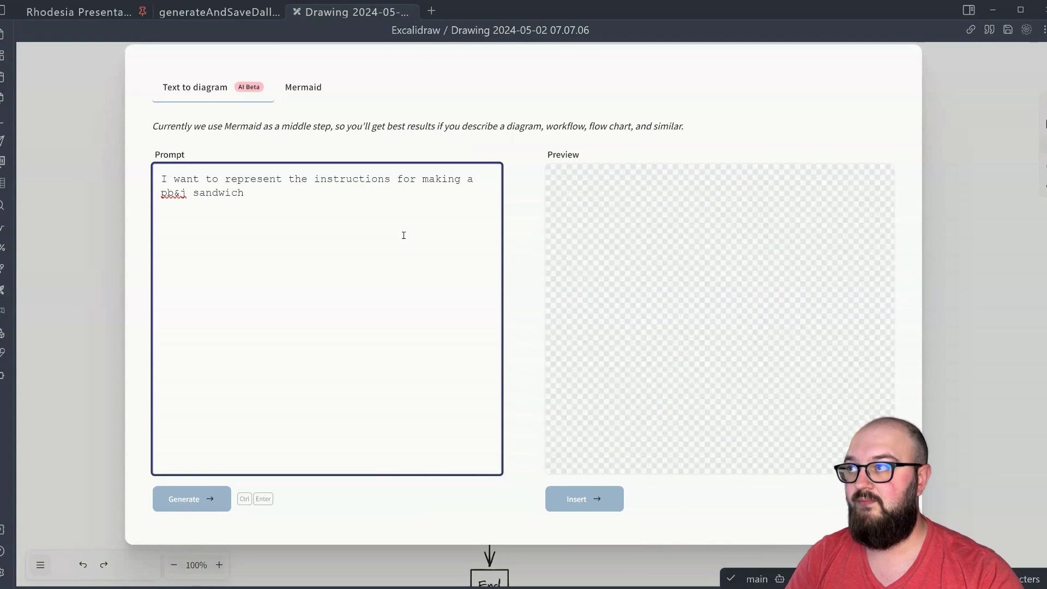
{"action": "left_click", "coordinate": [175, 494]}
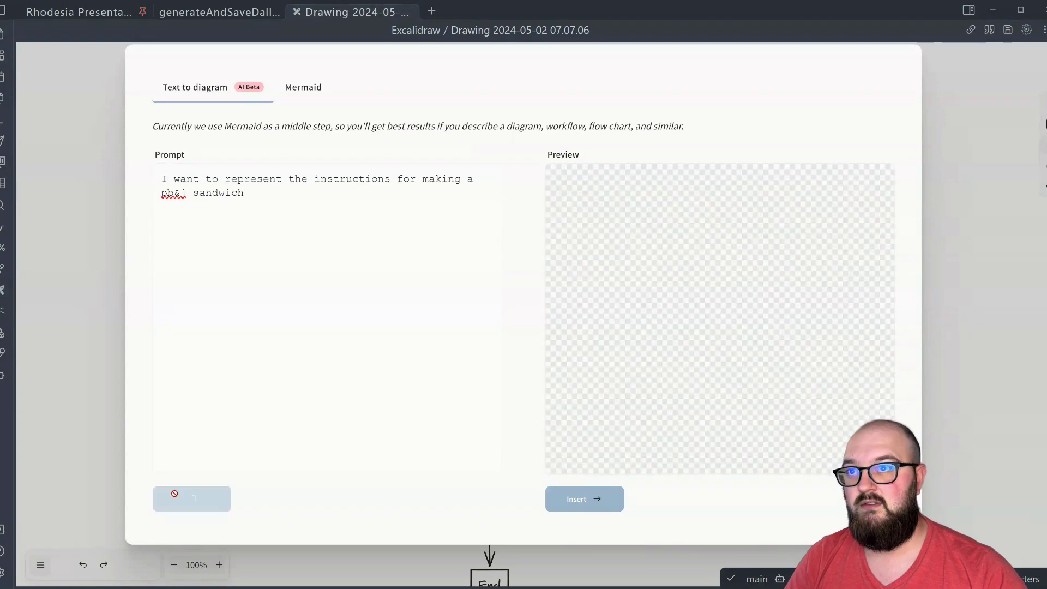
{"action": "left_click", "coordinate": [305, 323]}
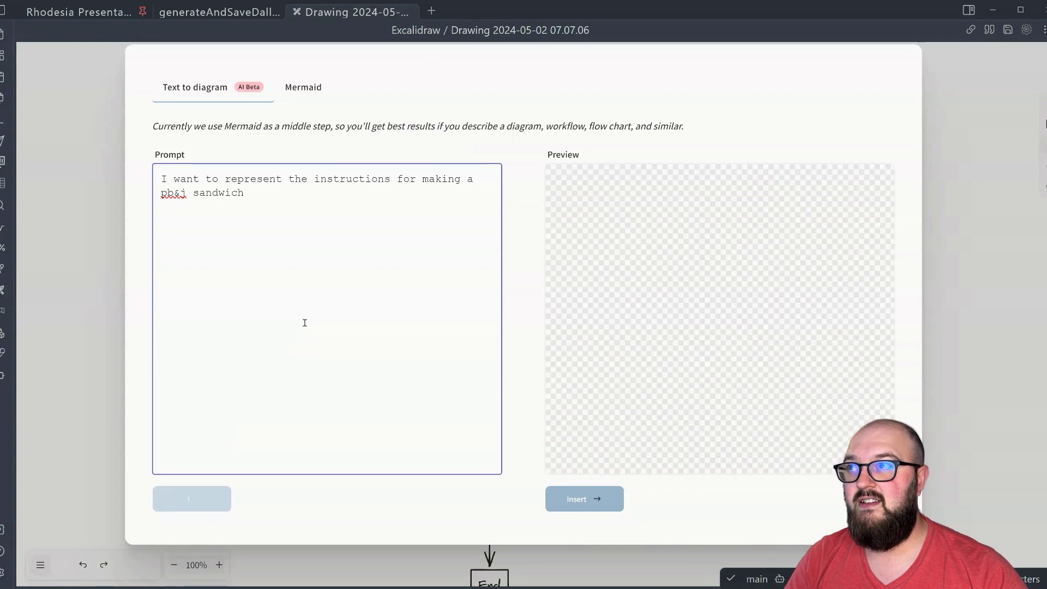
{"action": "left_click", "coordinate": [610, 344]}
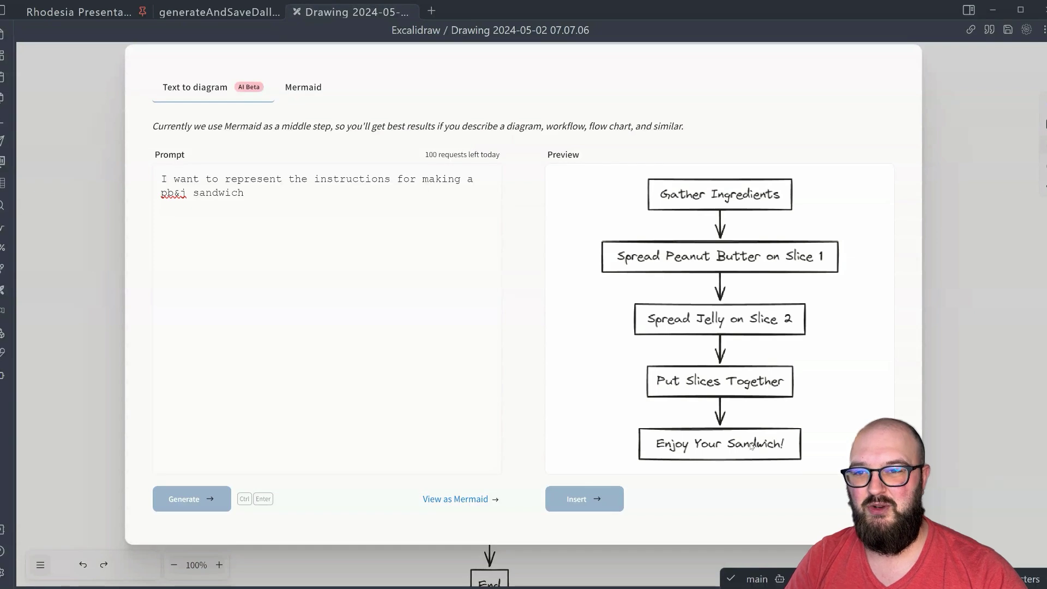
Review the generated flowchart's Mermaid syntax, checking the prompt before returning to the Mermaid tab
{"action": "left_click", "coordinate": [300, 98]}
{"action": "left_click_drag", "start_coordinate": [332, 314], "coordinate": [135, 166]}
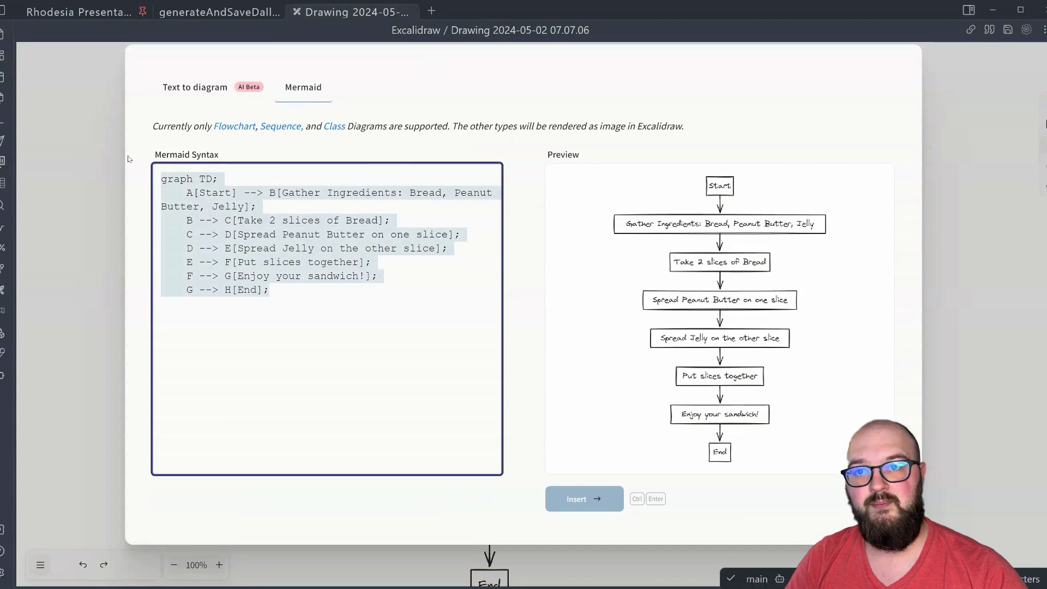
{"action": "left_click", "coordinate": [306, 313]}
{"action": "left_click_drag", "start_coordinate": [276, 289], "coordinate": [104, 167]}
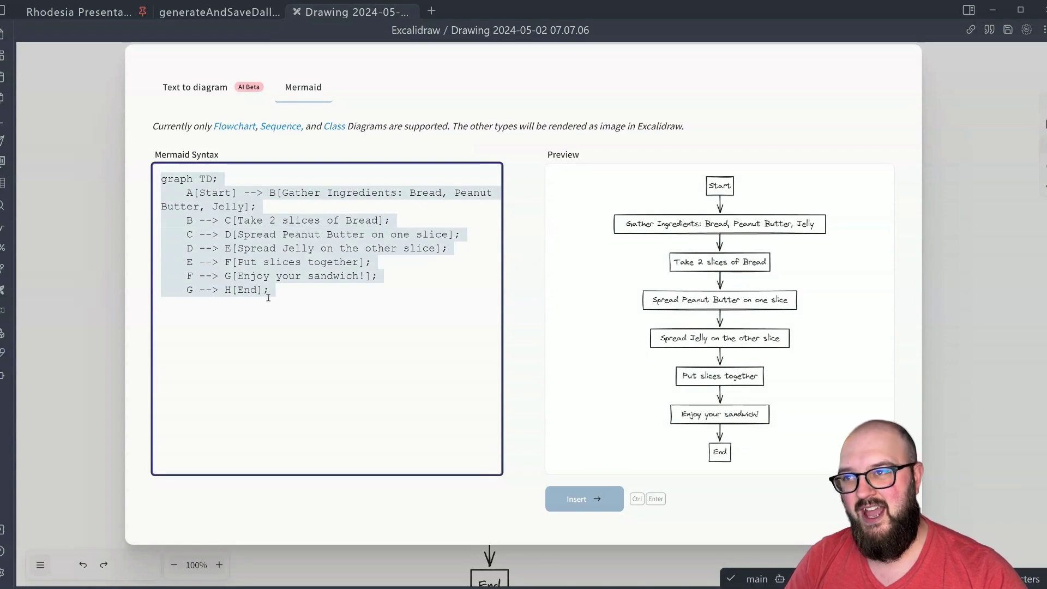
{"action": "left_click", "coordinate": [196, 97]}
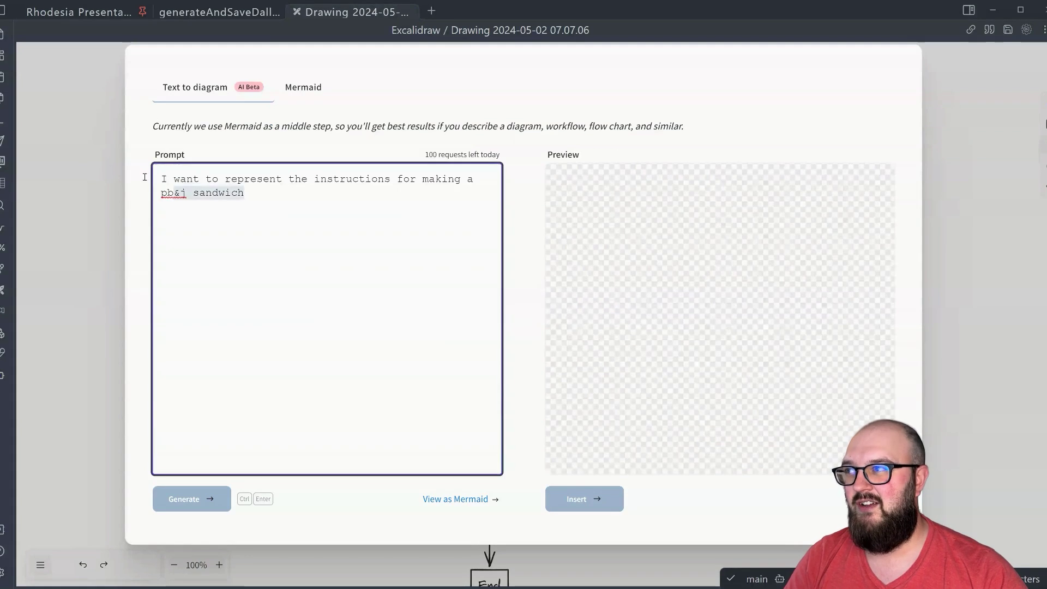
{"action": "key", "text": "ctrl+a"}
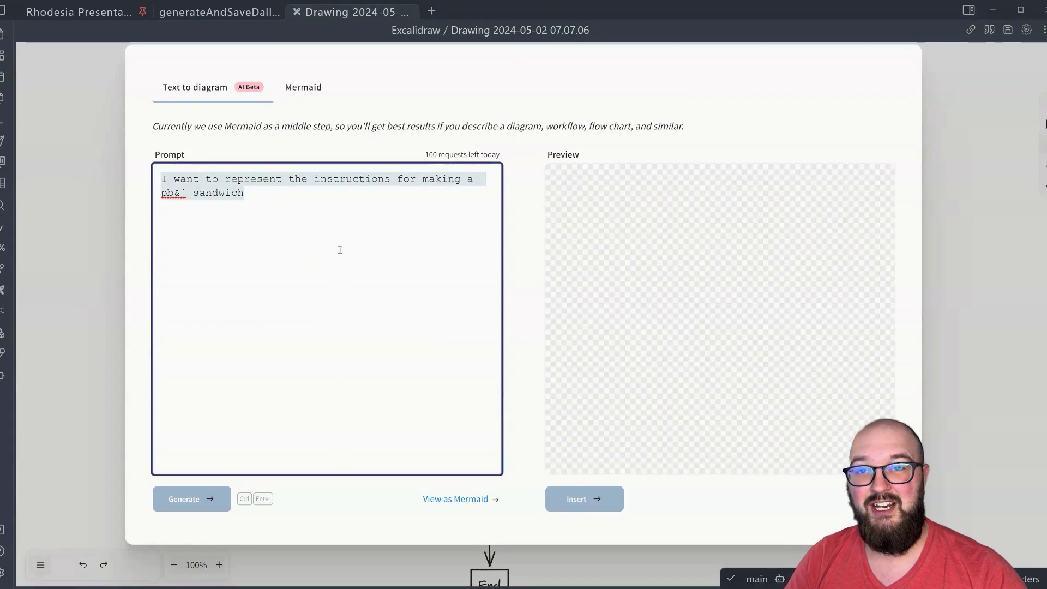
{"action": "left_click", "coordinate": [305, 99]}
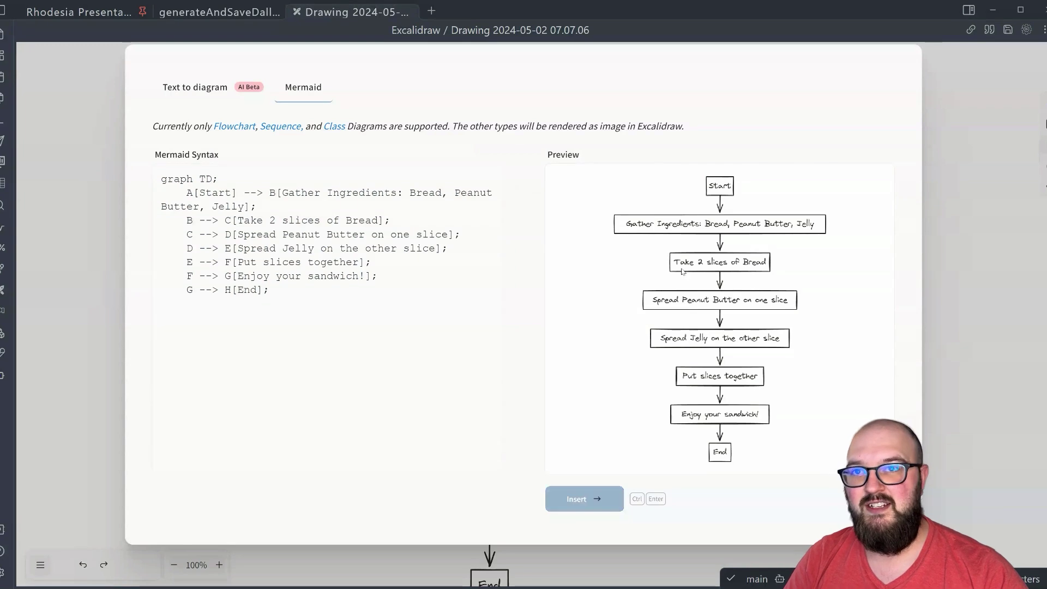
Insert the AI flowchart right of the original diagram, then reopen Text to diagram
{"action": "left_click", "coordinate": [584, 499]}
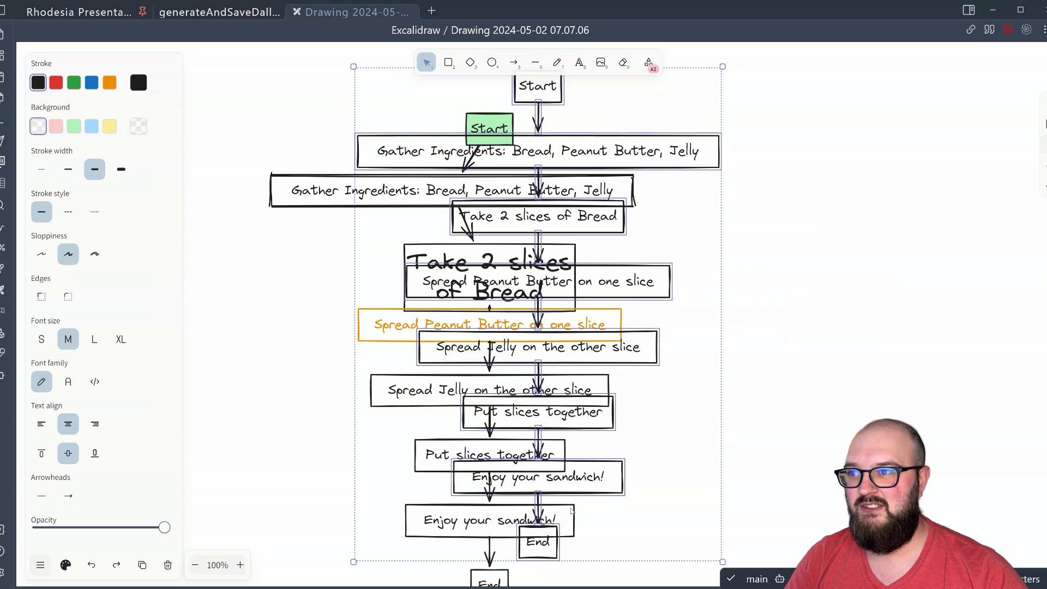
{"action": "left_click_drag", "start_coordinate": [401, 159], "coordinate": [725, 174]}
{"action": "left_click_drag", "start_coordinate": [672, 253], "coordinate": [492, 65]}
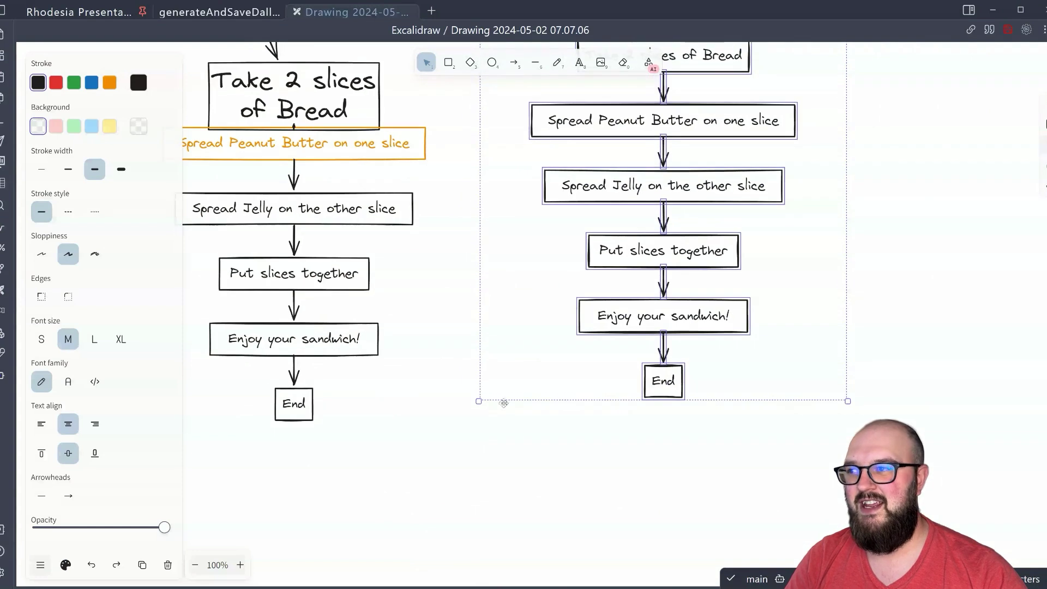
{"action": "scroll", "coordinate": [449, 293], "scroll_direction": "down", "scroll_amount": 5}
{"action": "left_click_drag", "start_coordinate": [438, 276], "coordinate": [573, 531]}
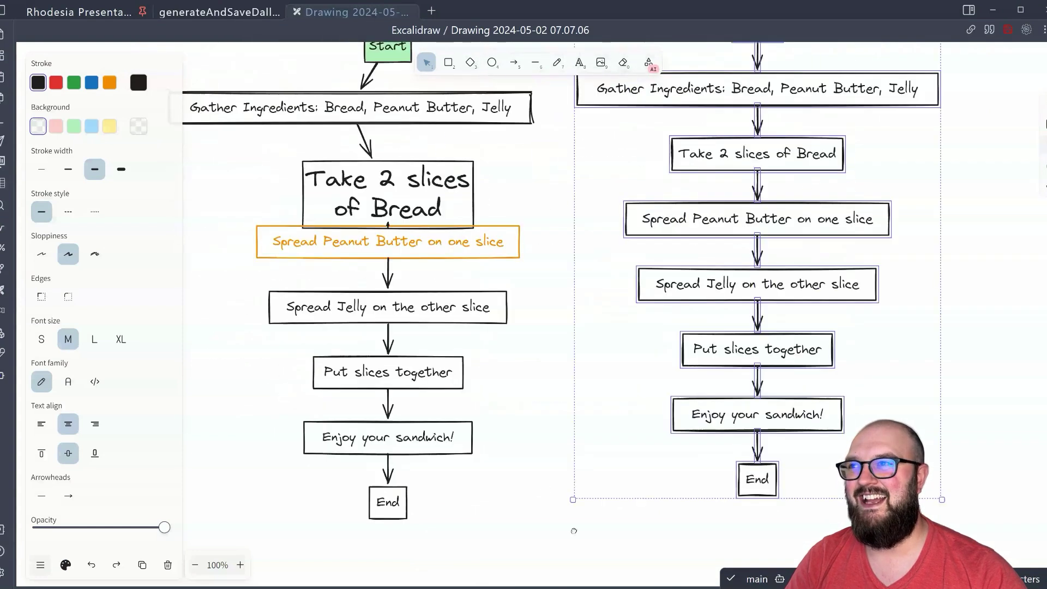
{"action": "scroll", "coordinate": [559, 289], "scroll_direction": "up", "scroll_amount": 4}
{"action": "left_click", "coordinate": [652, 67]}
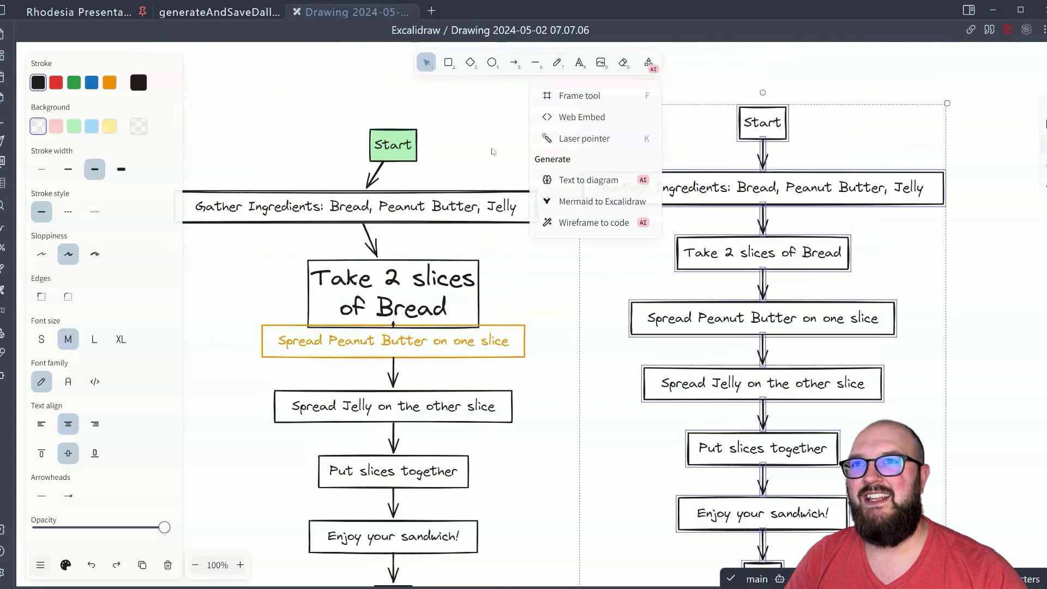
{"action": "left_click", "coordinate": [579, 186]}
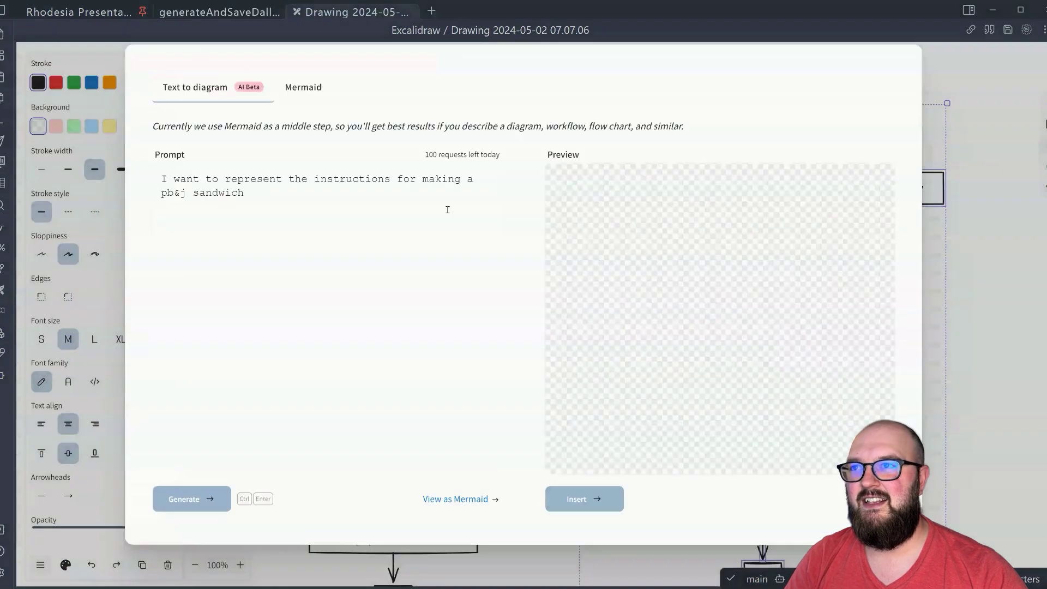
Insert the 'Do you have all ingredients?' flowchart right of the others and pan to see all three
{"action": "left_click", "coordinate": [577, 501]}
{"action": "left_click_drag", "start_coordinate": [507, 174], "coordinate": [925, 189]}
{"action": "scroll", "coordinate": [925, 190], "scroll_direction": "right", "scroll_amount": 6}
{"action": "scroll", "coordinate": [925, 189], "scroll_direction": "down", "scroll_amount": 1}
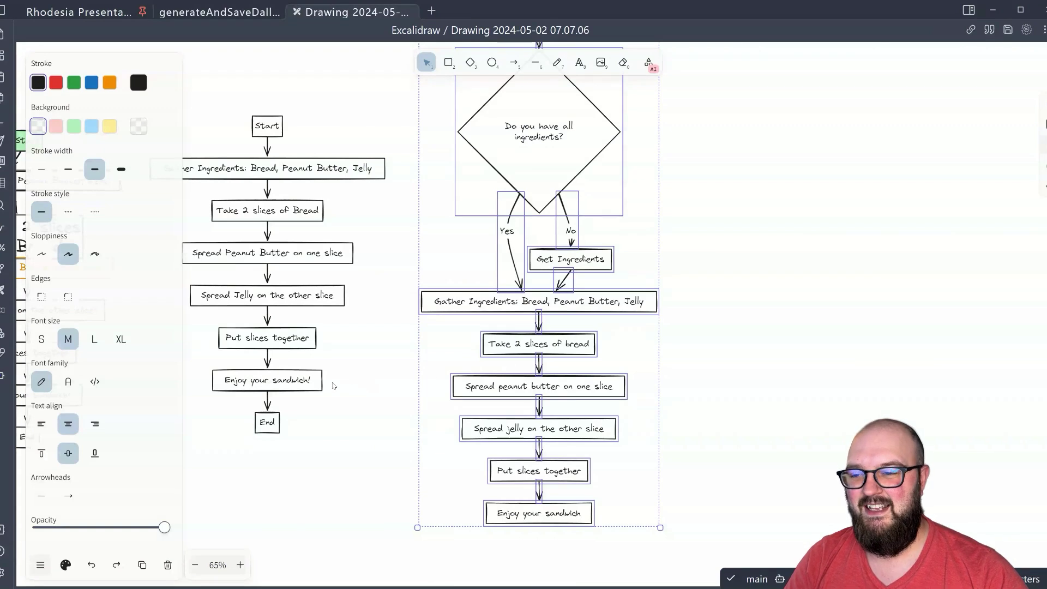
{"action": "left_click_drag", "start_coordinate": [347, 385], "coordinate": [530, 539]}
{"action": "left_click_drag", "start_coordinate": [329, 195], "coordinate": [370, 170]}
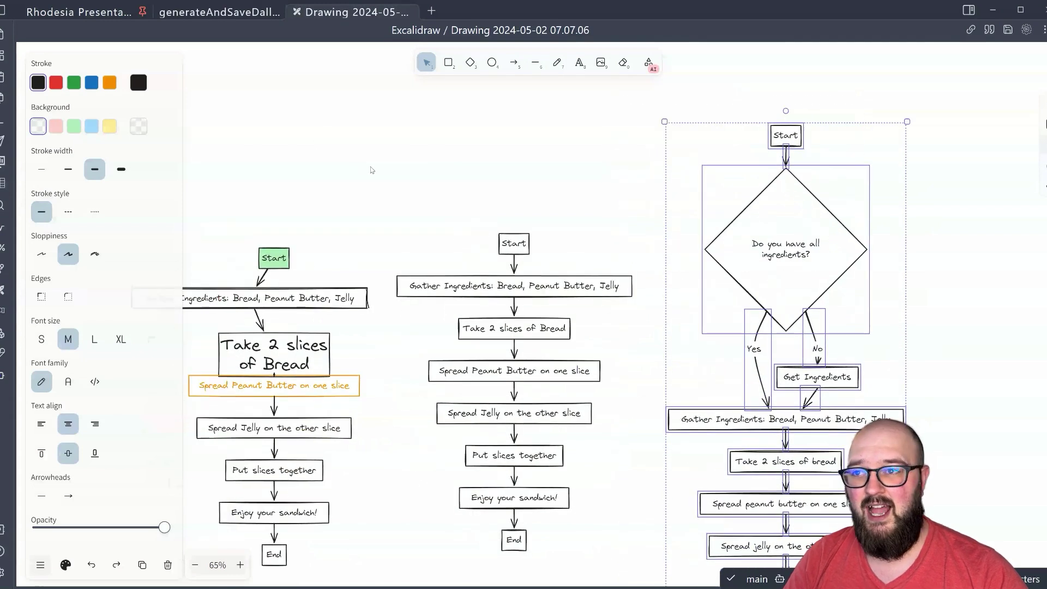